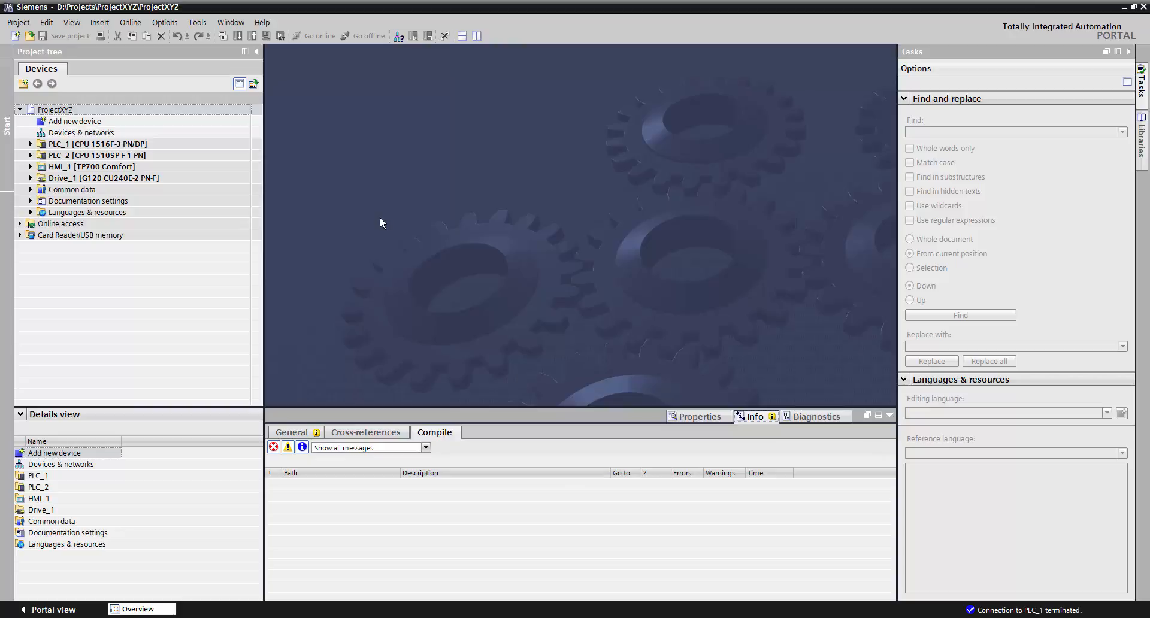
# Go online with PLC_1 and expand its contents in the project tree.
pyautogui.click(126, 144)
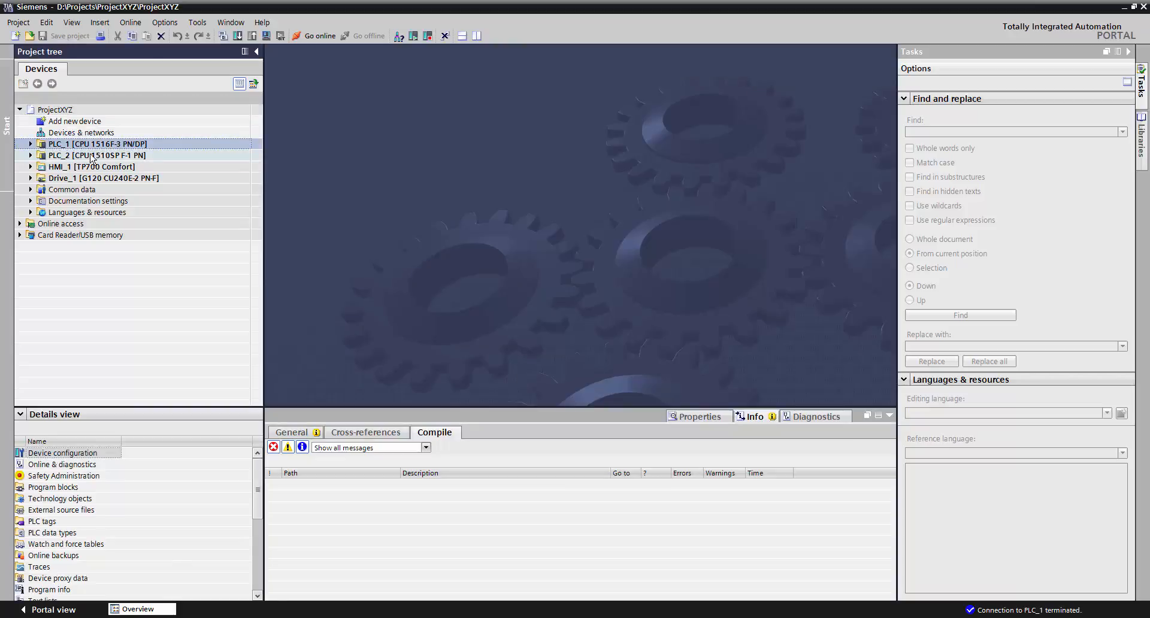
pyautogui.click(318, 37)
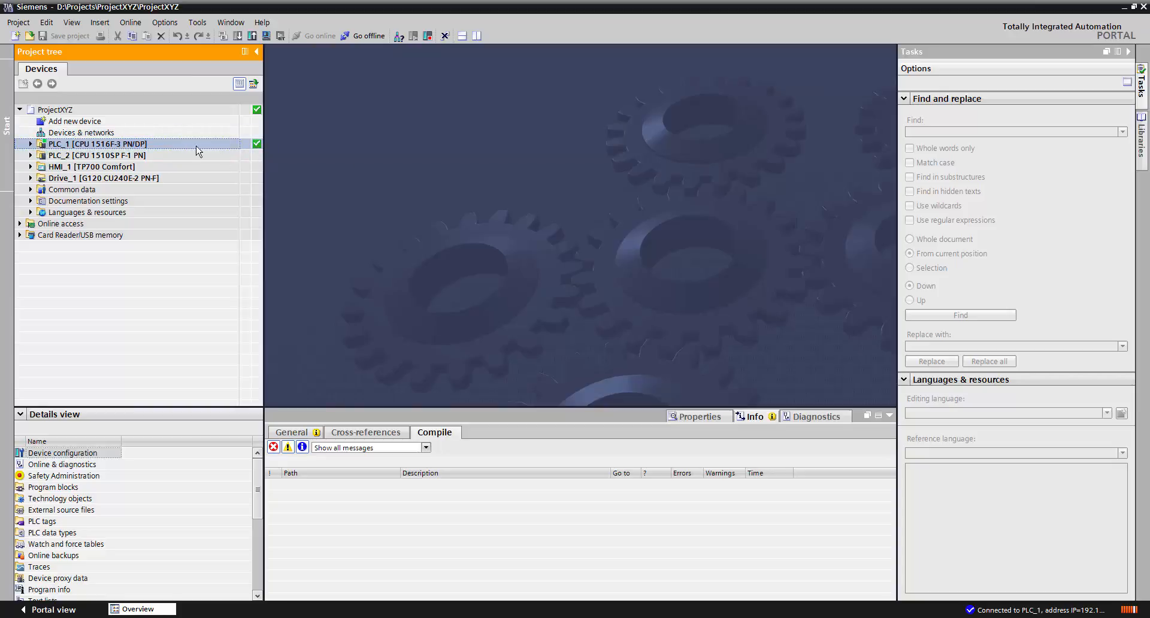
pyautogui.click(31, 144)
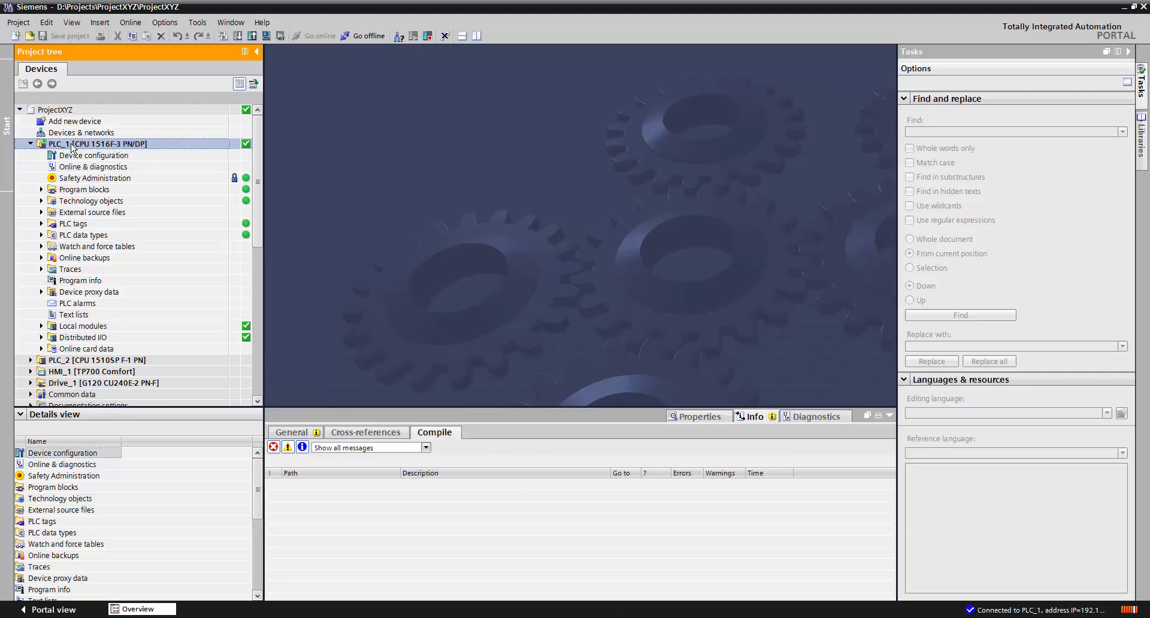
# Take PLC_1 offline and open its extended go-online settings.
pyautogui.click(376, 39)
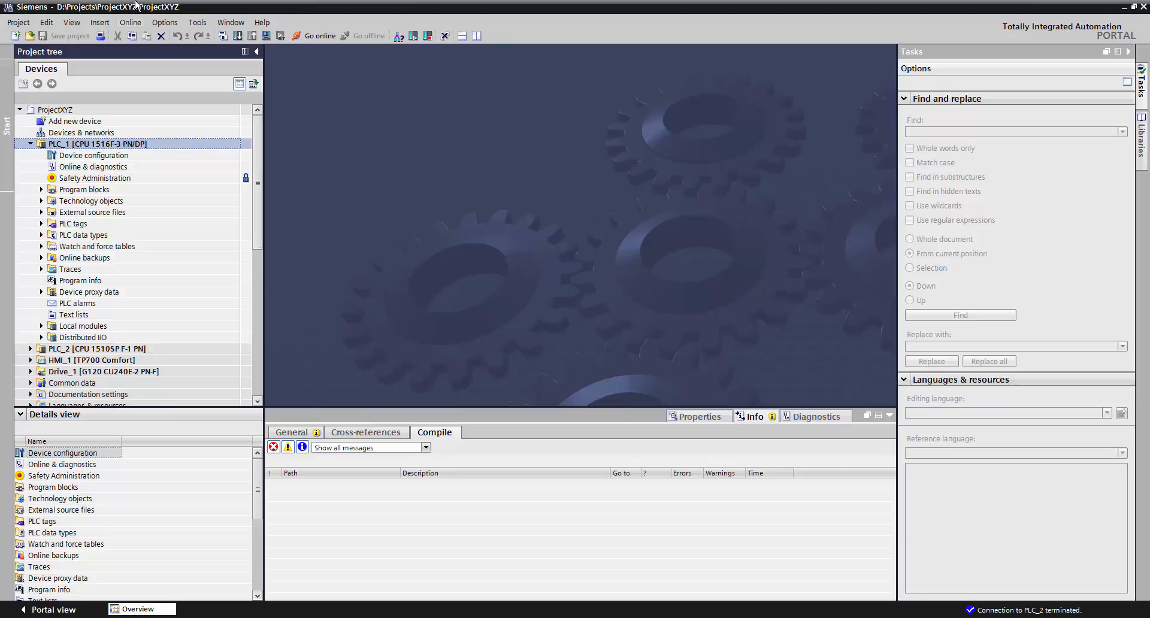
pyautogui.click(130, 22)
pyautogui.click(168, 41)
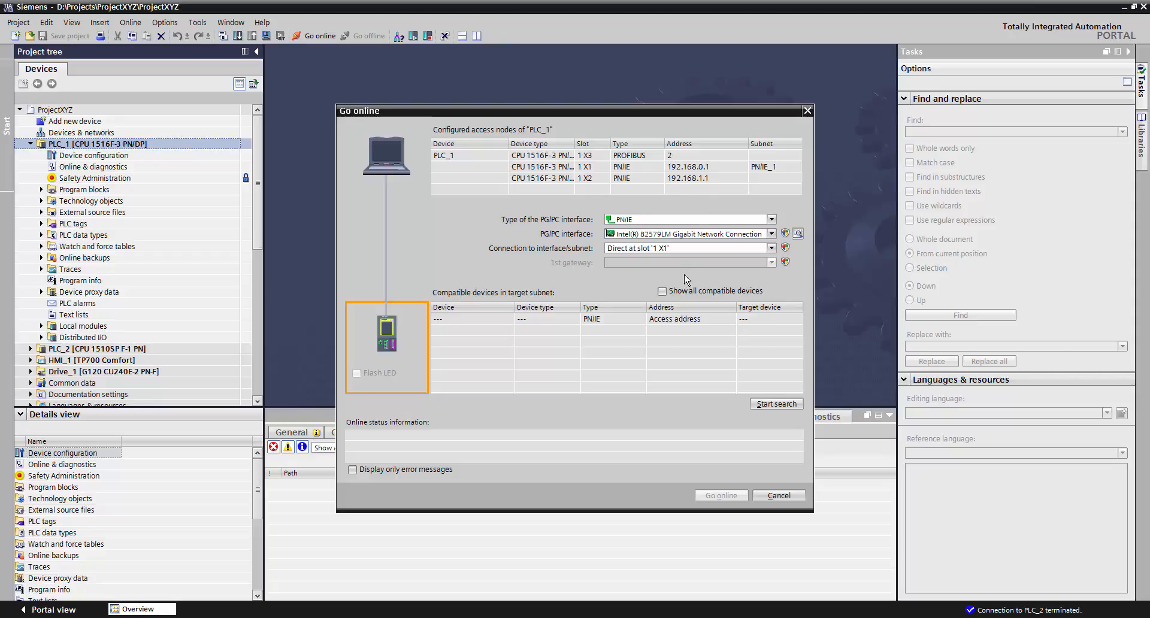
# Set the interface type to PN/IE, the PG/PC interface to Intel(R) 82579LM Gigabit Network Connection, and the connection to subnet PN/IE_1.
pyautogui.click(649, 221)
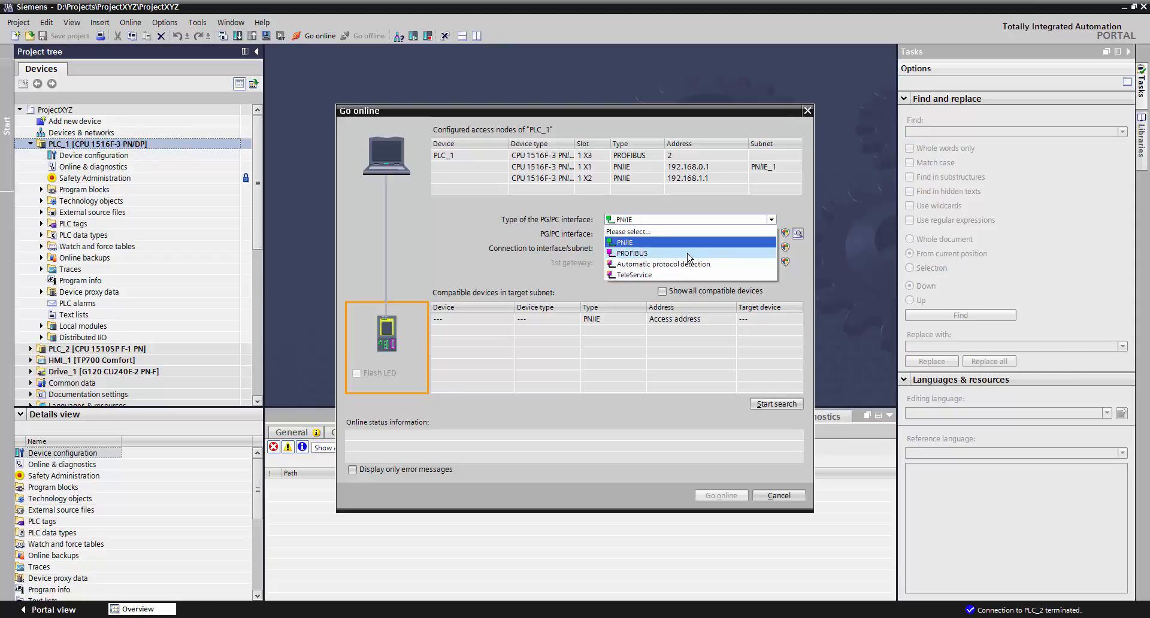
pyautogui.click(627, 244)
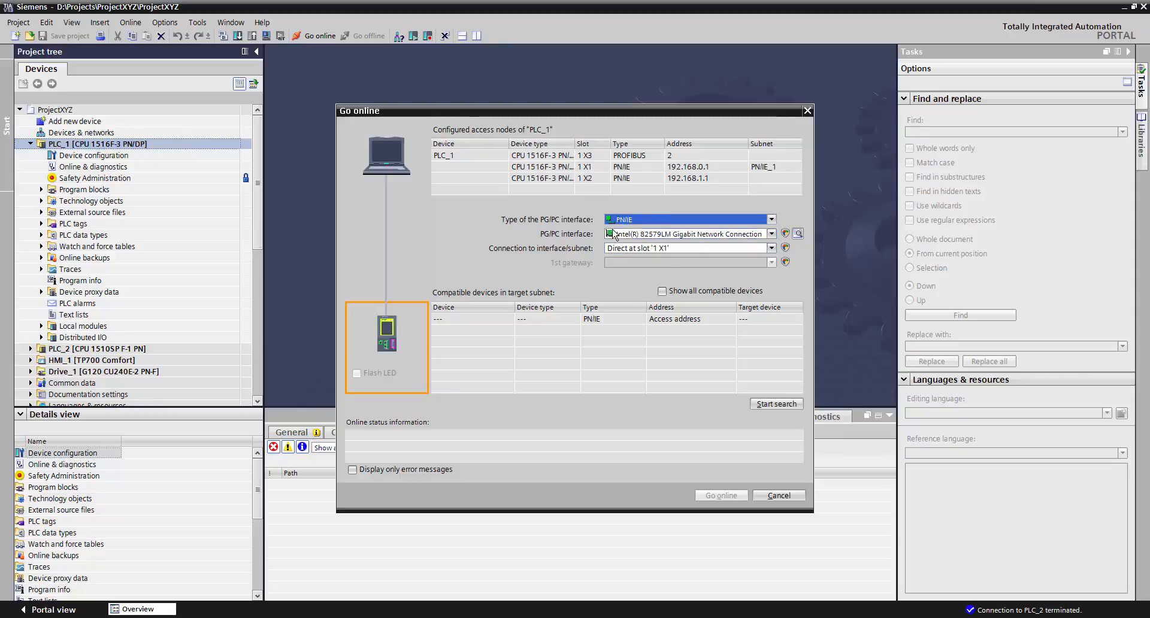
pyautogui.click(661, 235)
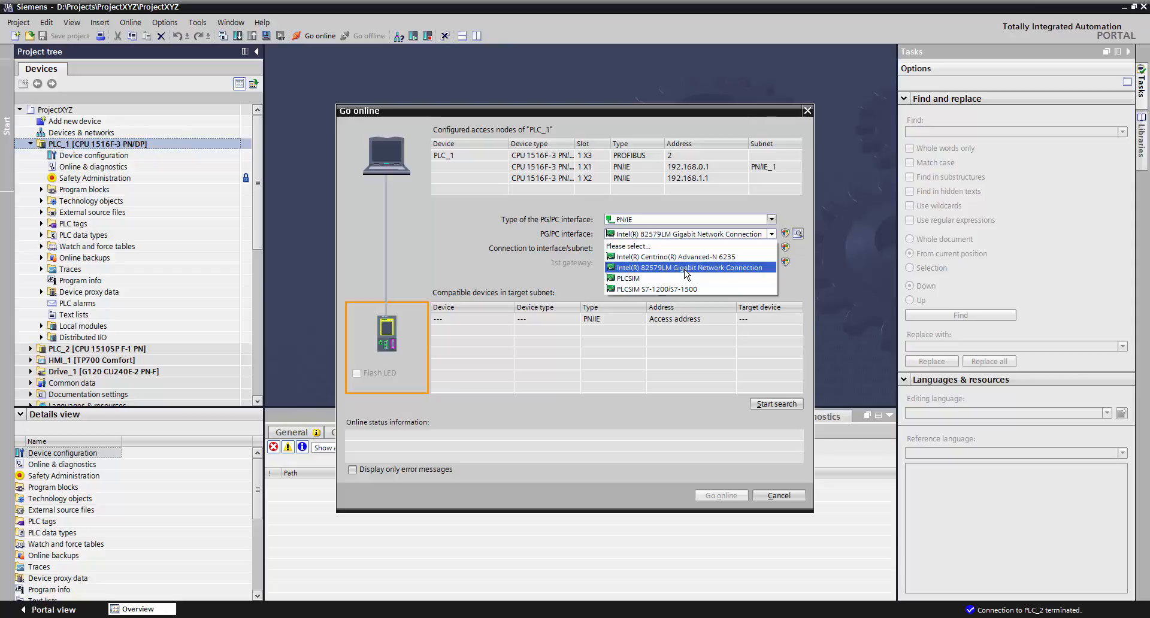
pyautogui.click(686, 274)
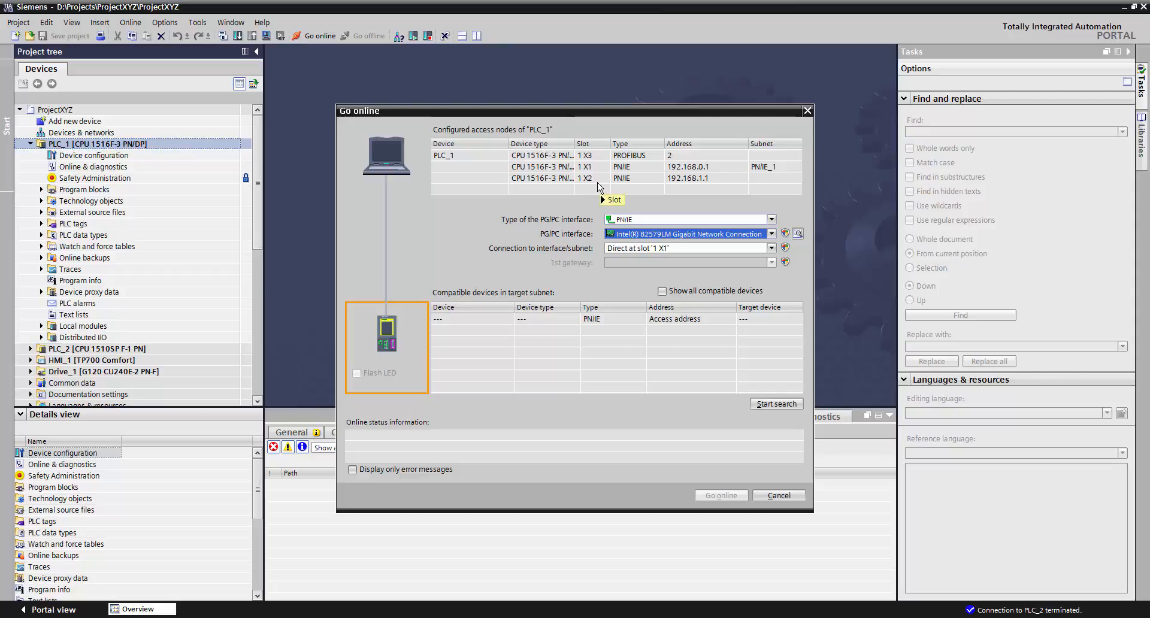
pyautogui.moveTo(579, 176)
pyautogui.click(635, 249)
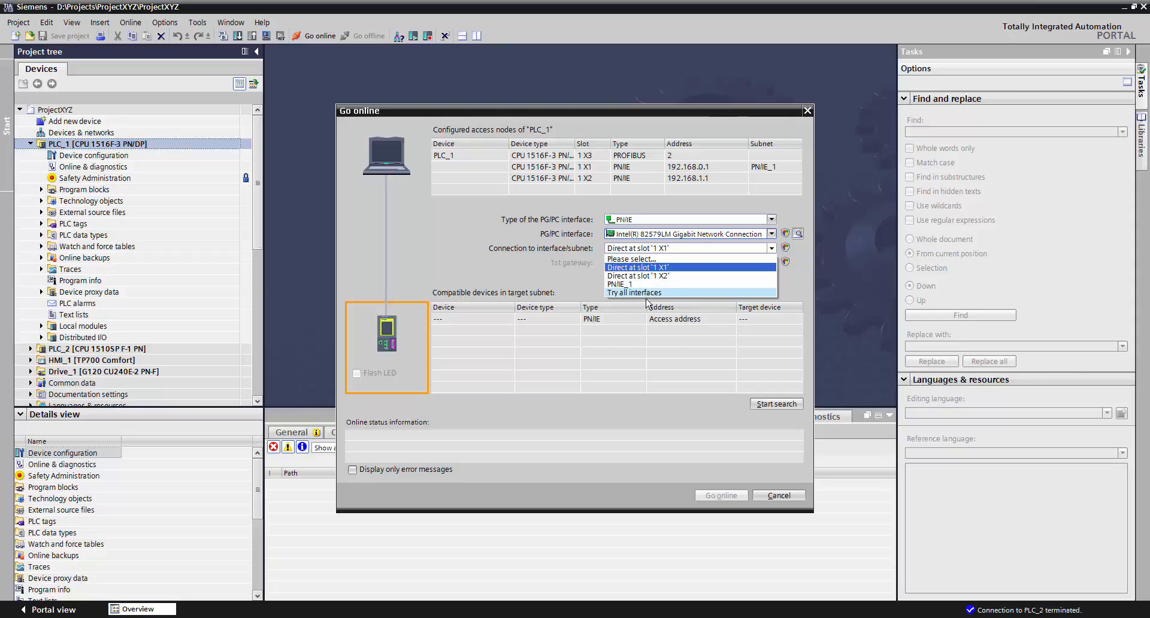
pyautogui.click(647, 284)
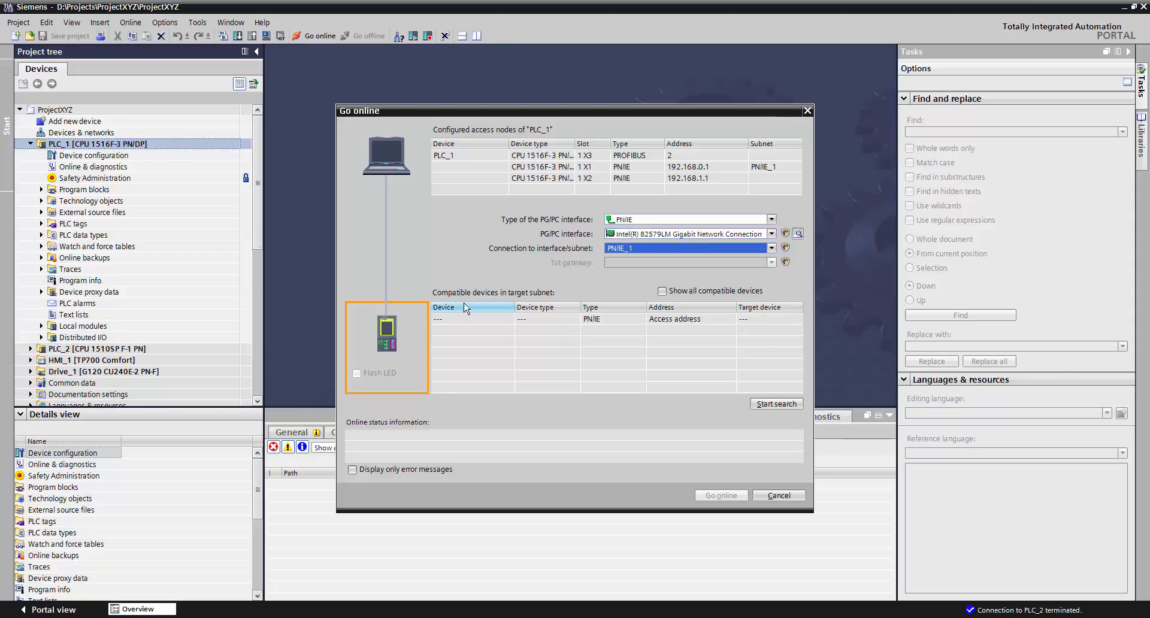
# Search the target subnet for compatible devices, identify PLC_1 by flashing its LED, and go online with it.
pyautogui.click(772, 405)
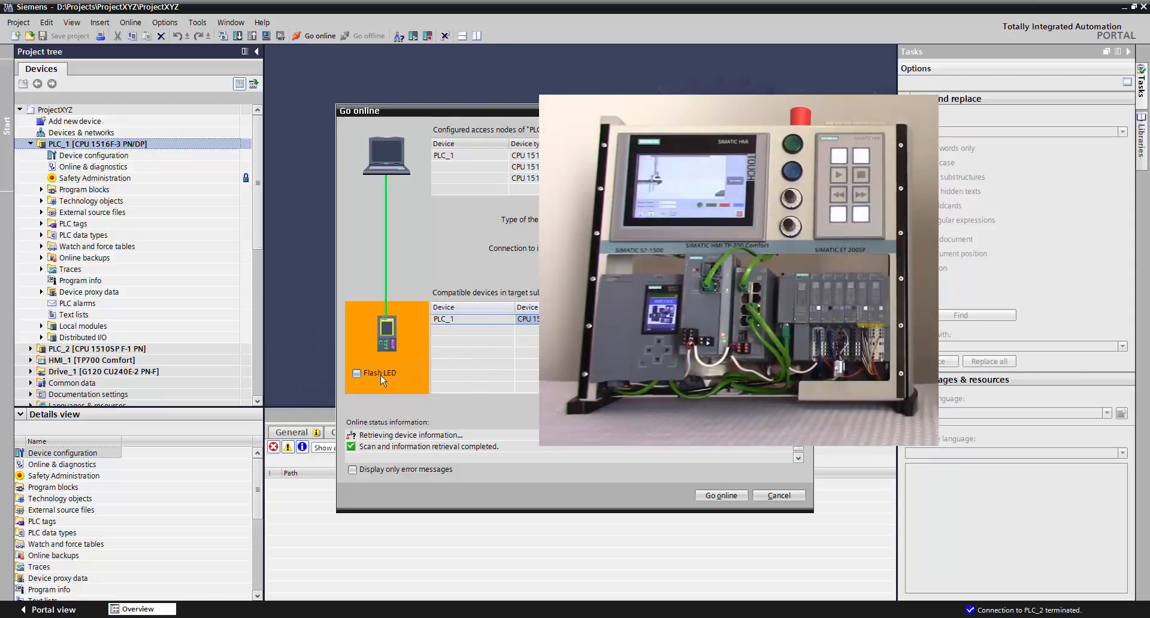
pyautogui.click(379, 373)
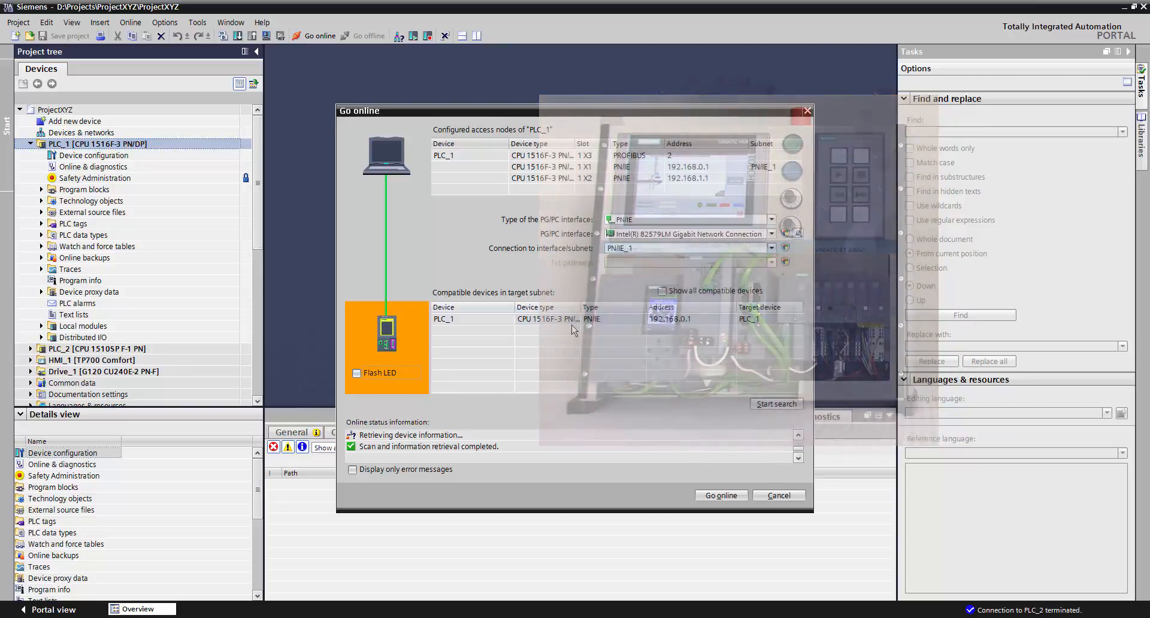
pyautogui.click(491, 321)
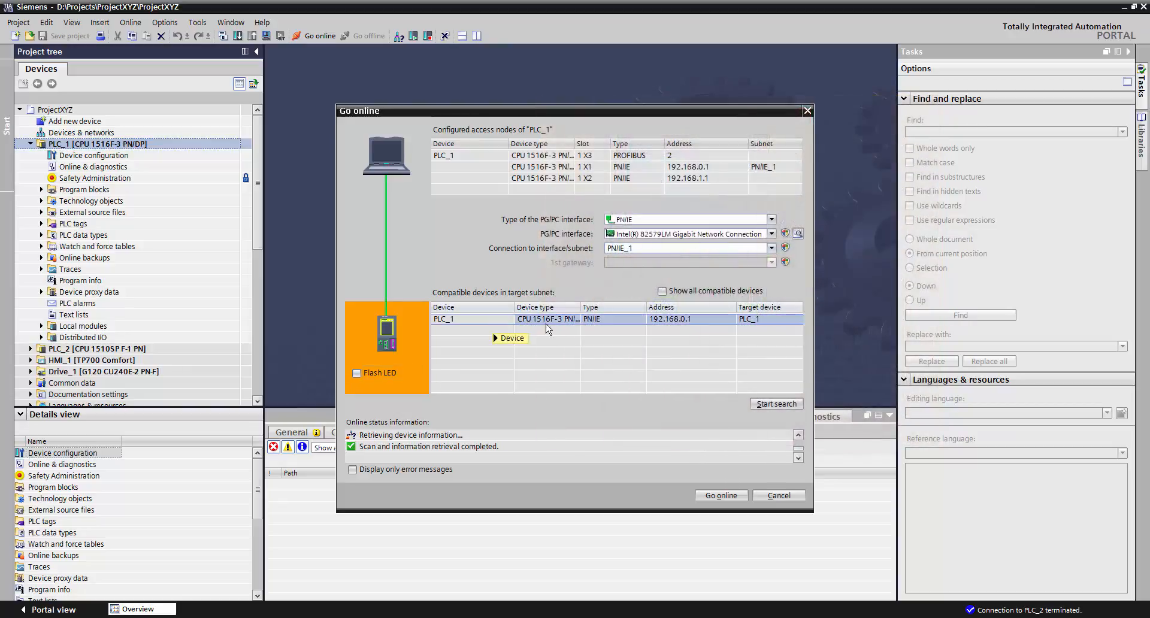
pyautogui.click(723, 496)
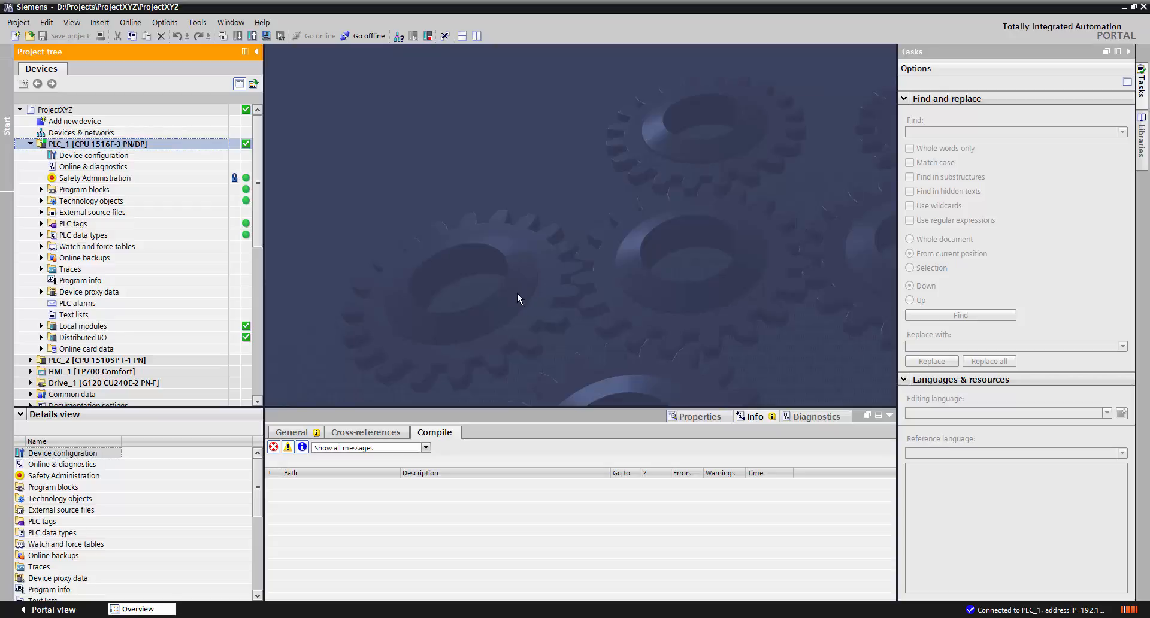
# End the PLC_1 connection, go online with PLC_1 and PLC_2 together from the ProjectXYZ level, and expand PLC_2.
pyautogui.click(362, 36)
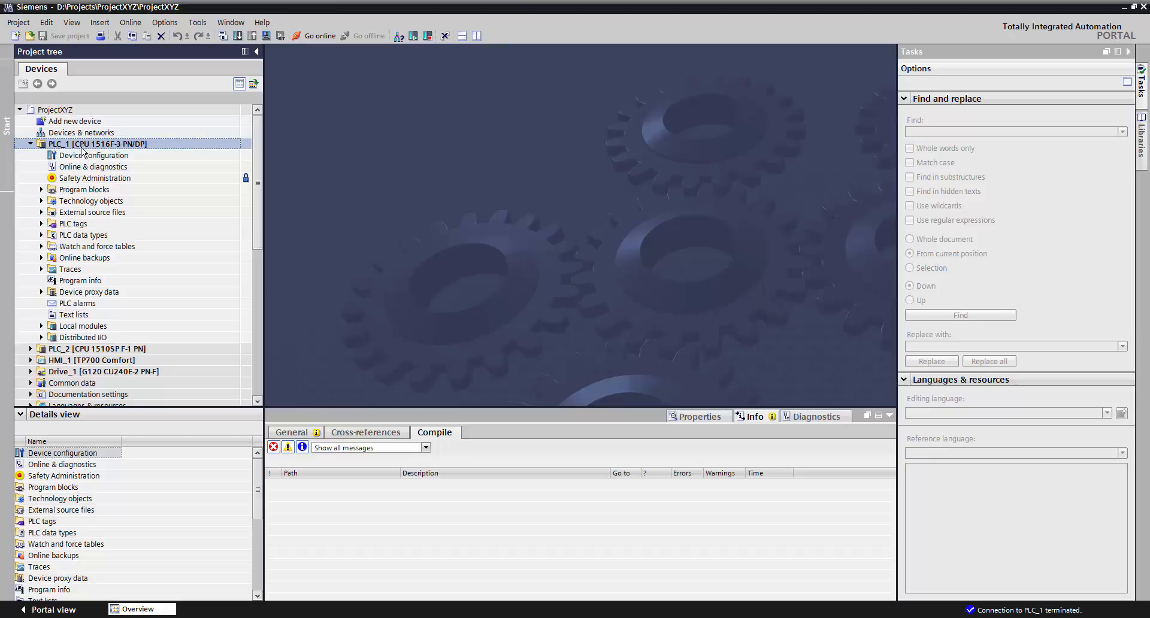
pyautogui.click(59, 112)
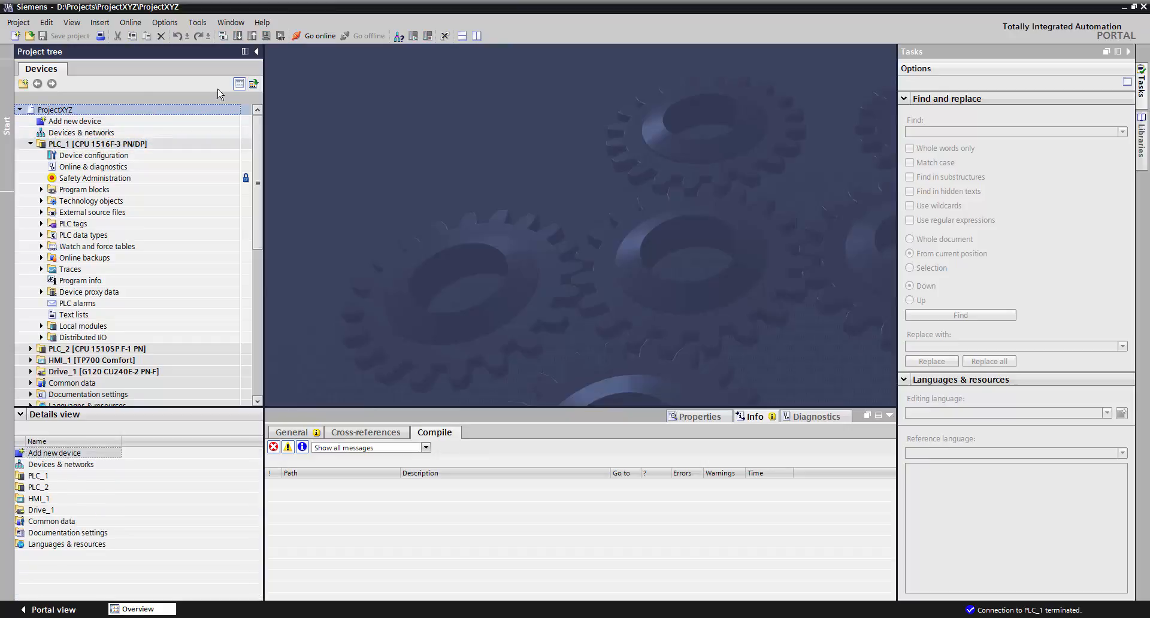
pyautogui.click(318, 38)
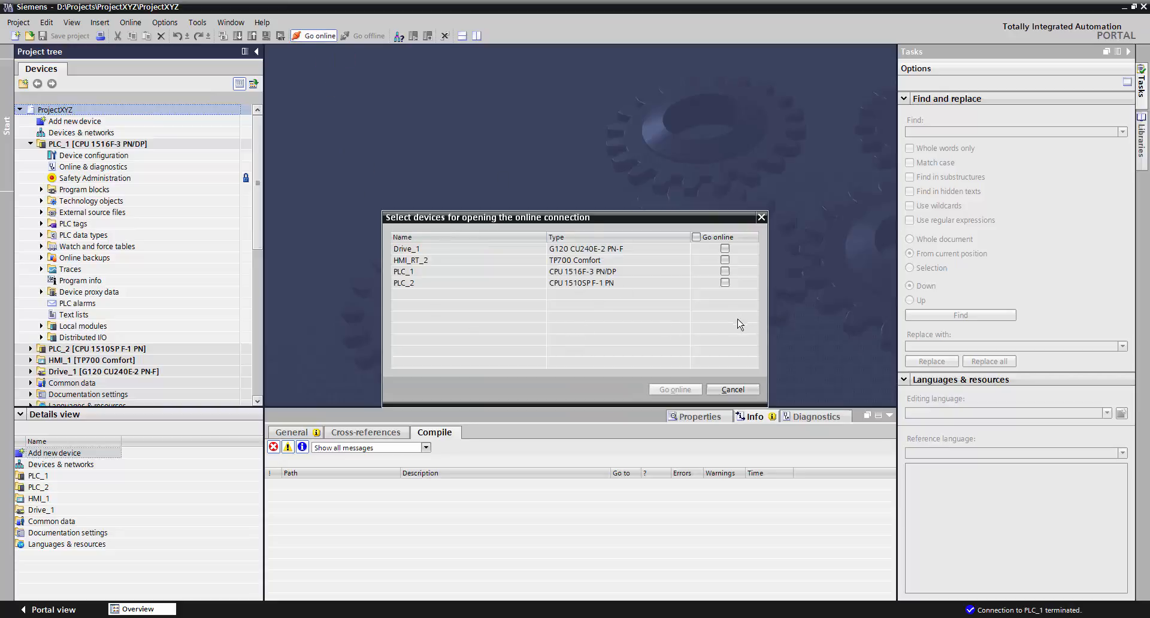
pyautogui.click(725, 283)
pyautogui.click(724, 271)
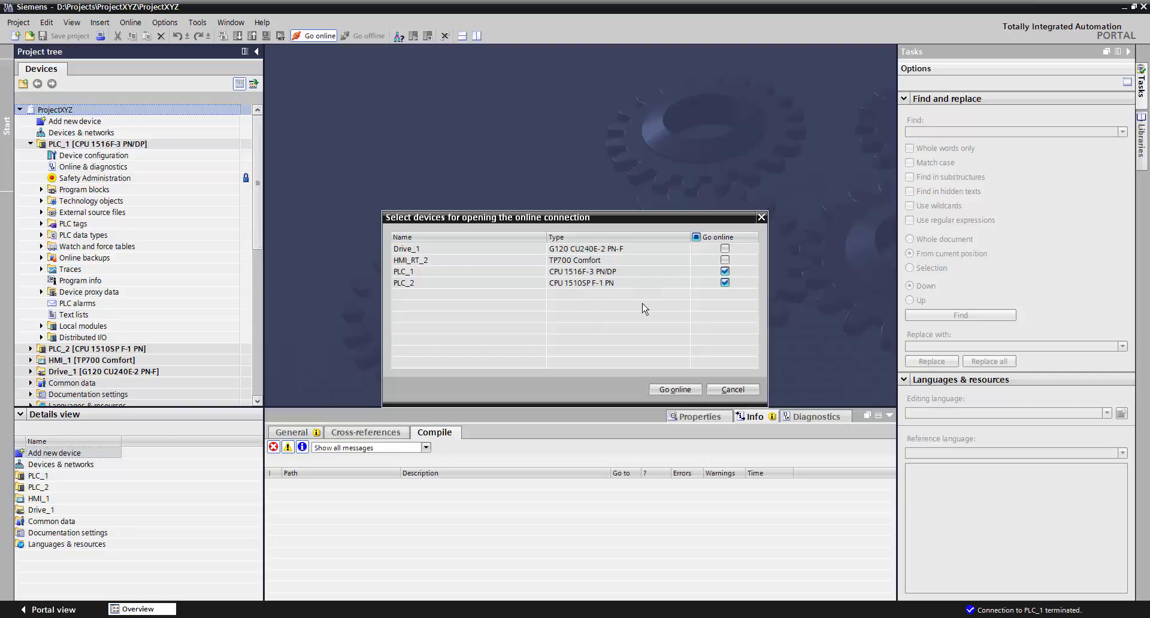
pyautogui.click(676, 390)
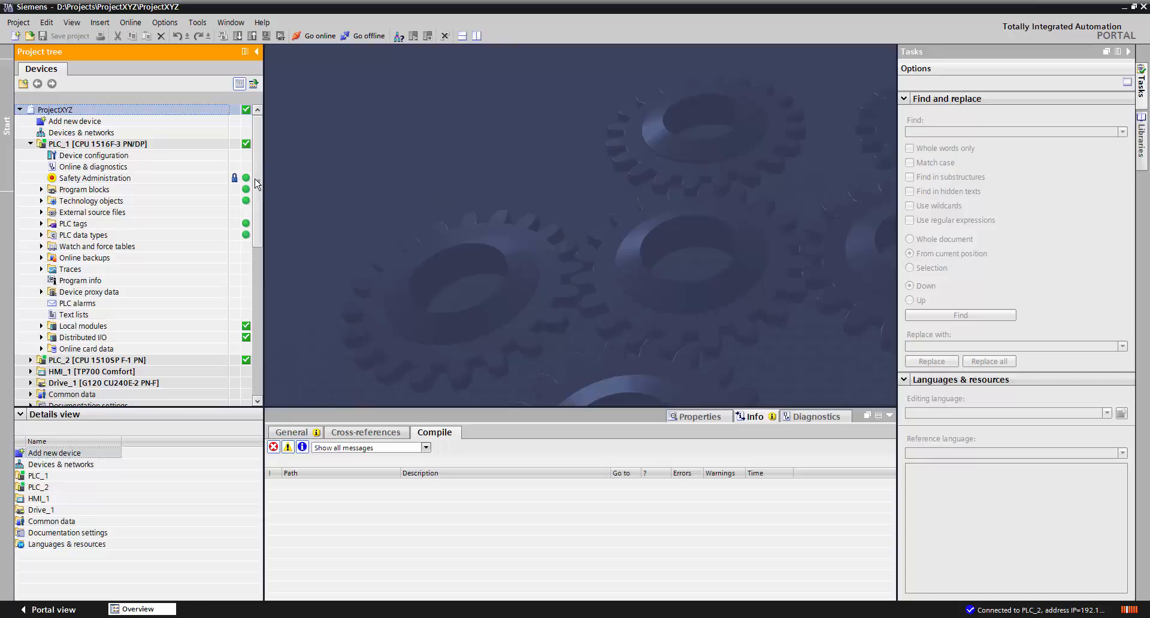
pyautogui.scroll(-1, 257, 182)
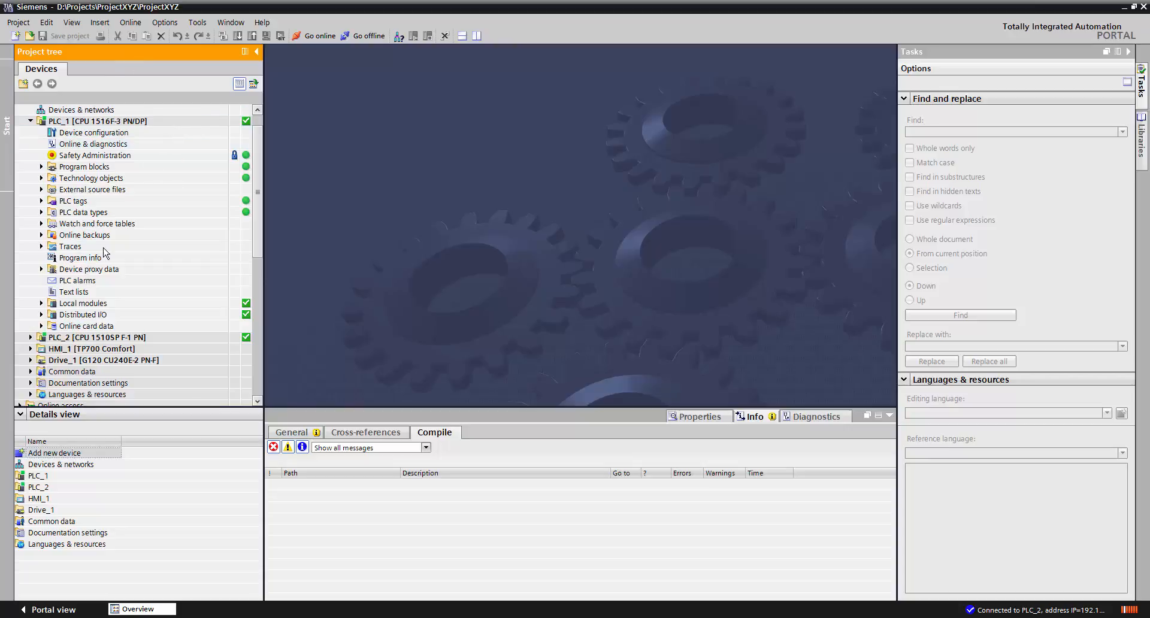
pyautogui.click(31, 337)
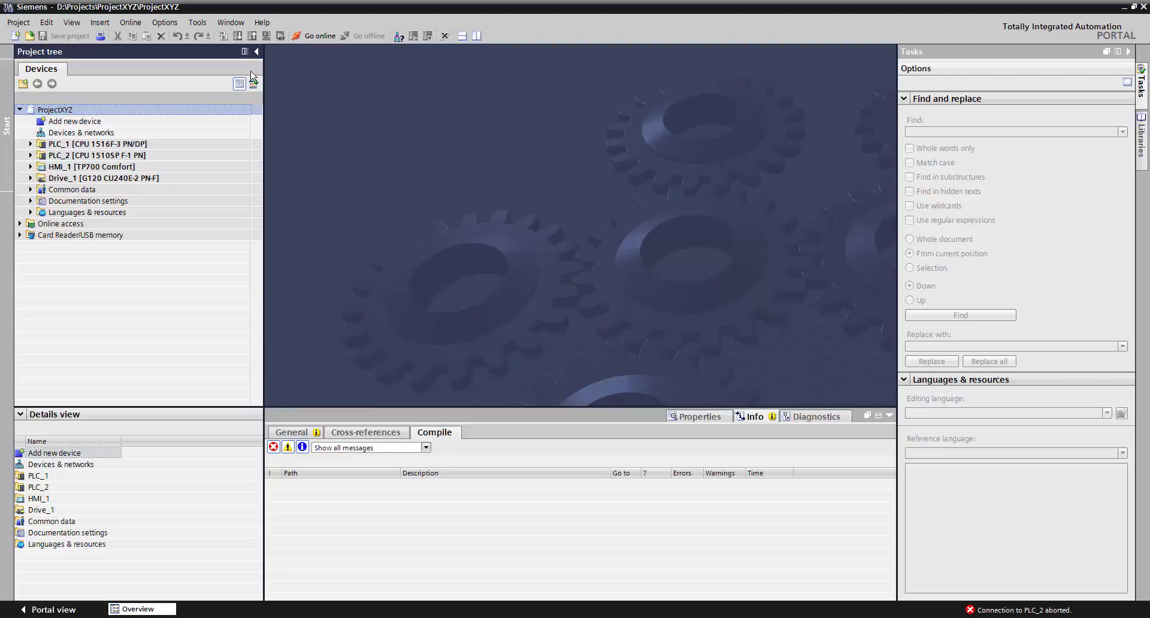
# Check which PG/PC interfaces are offered for type PN/IE when going online with PLC_1, and cancel the dialog.
pyautogui.click(89, 146)
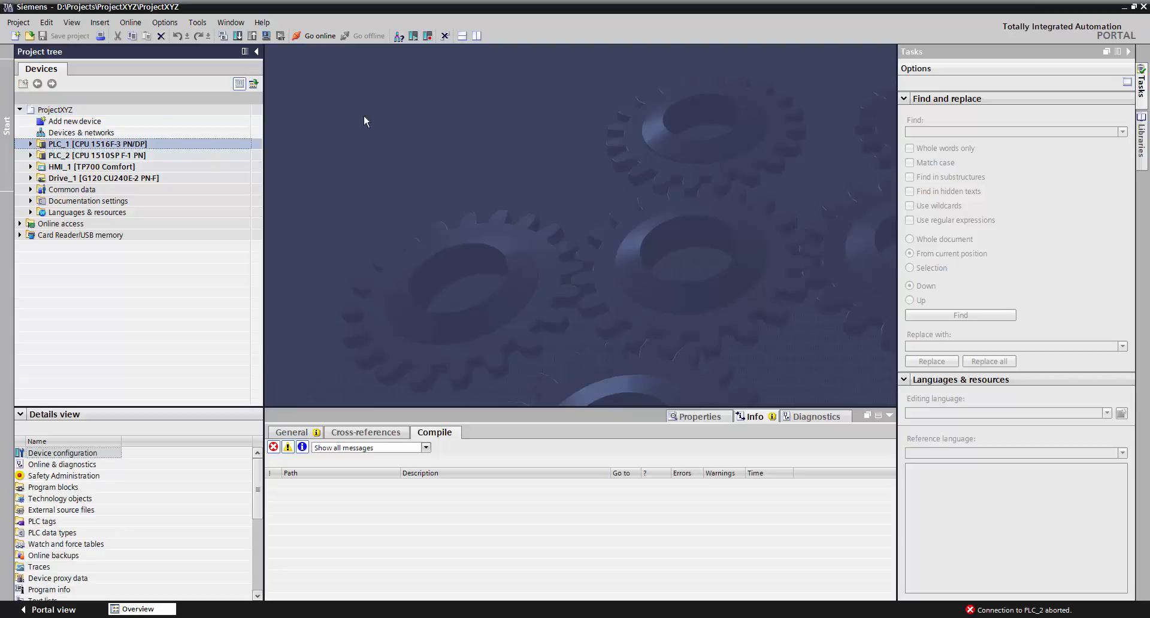
pyautogui.click(314, 35)
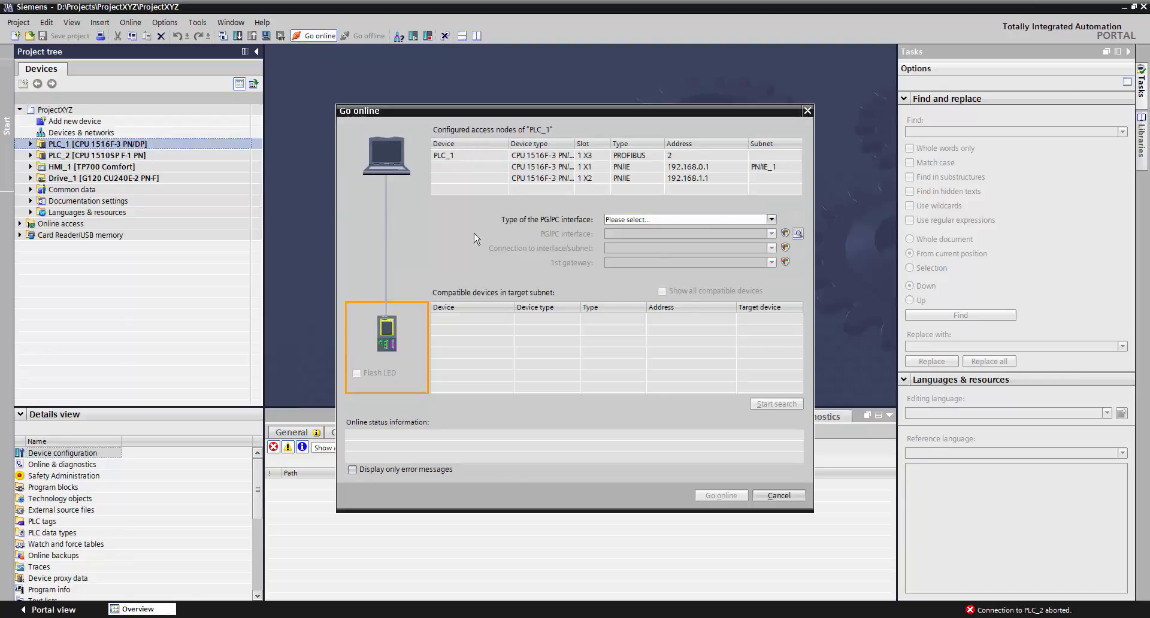
pyautogui.click(656, 220)
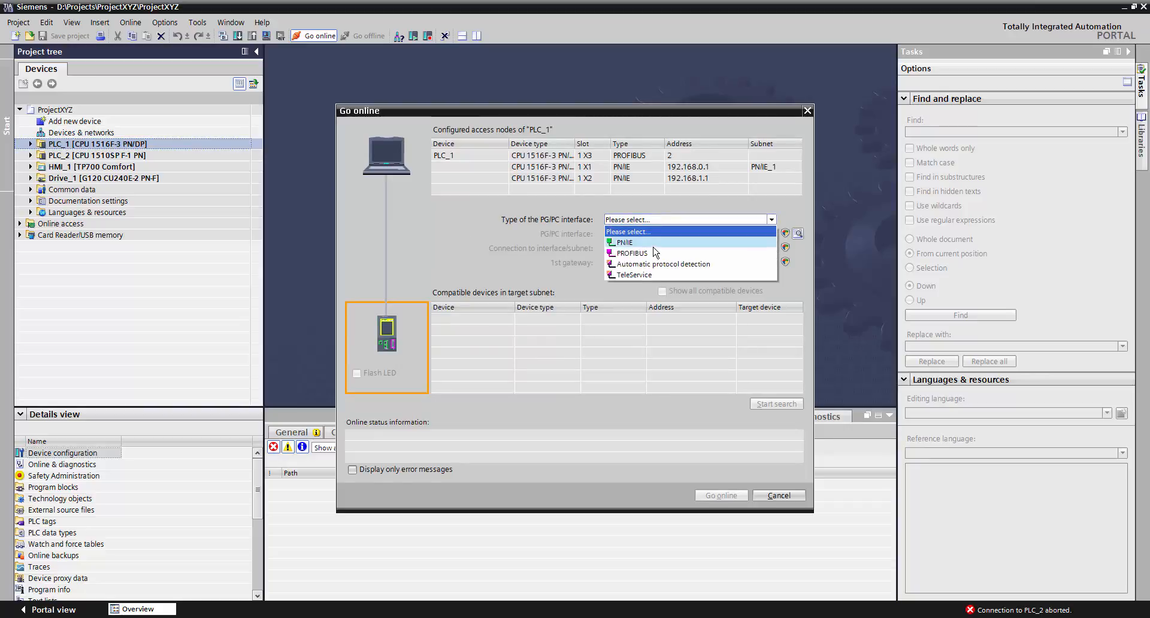
pyautogui.click(652, 246)
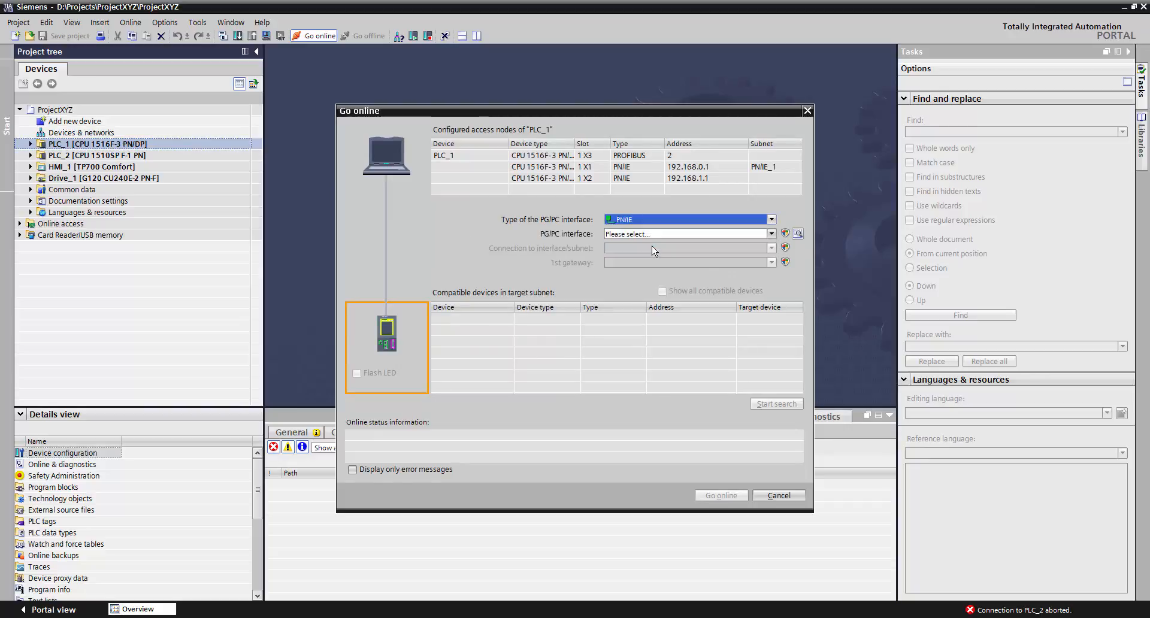
pyautogui.click(637, 237)
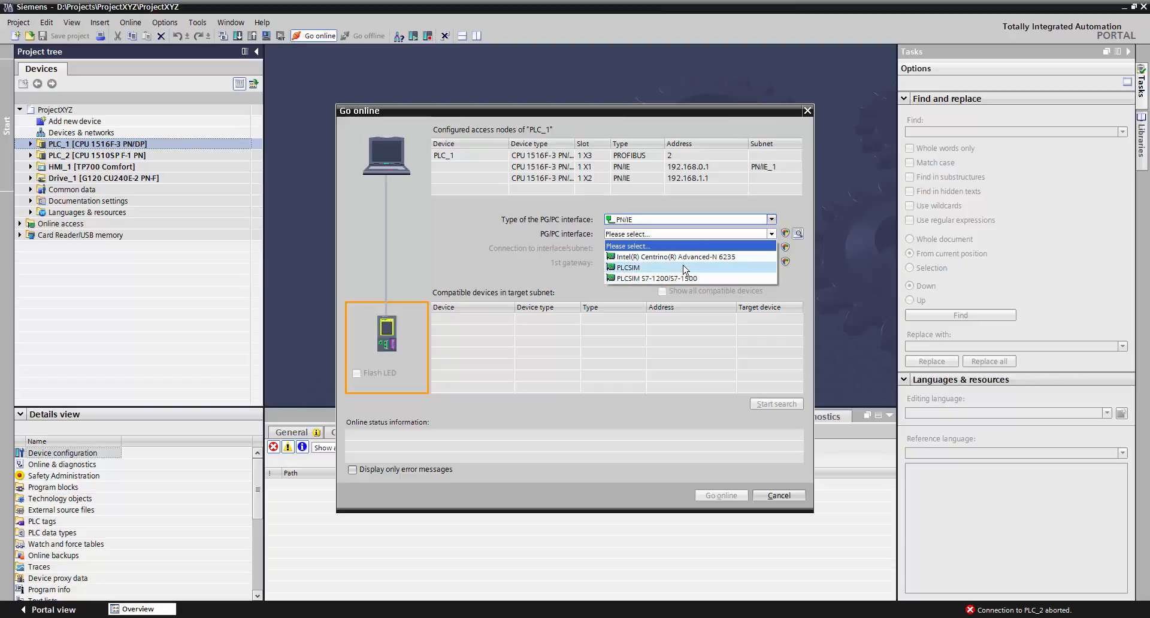
pyautogui.click(519, 266)
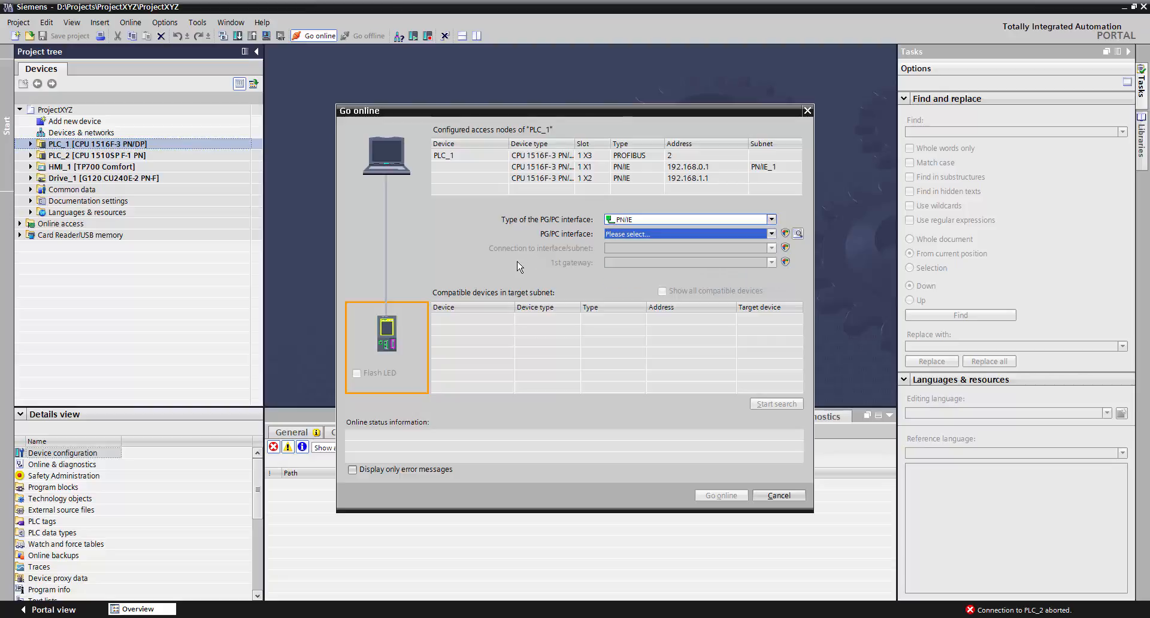
pyautogui.click(790, 497)
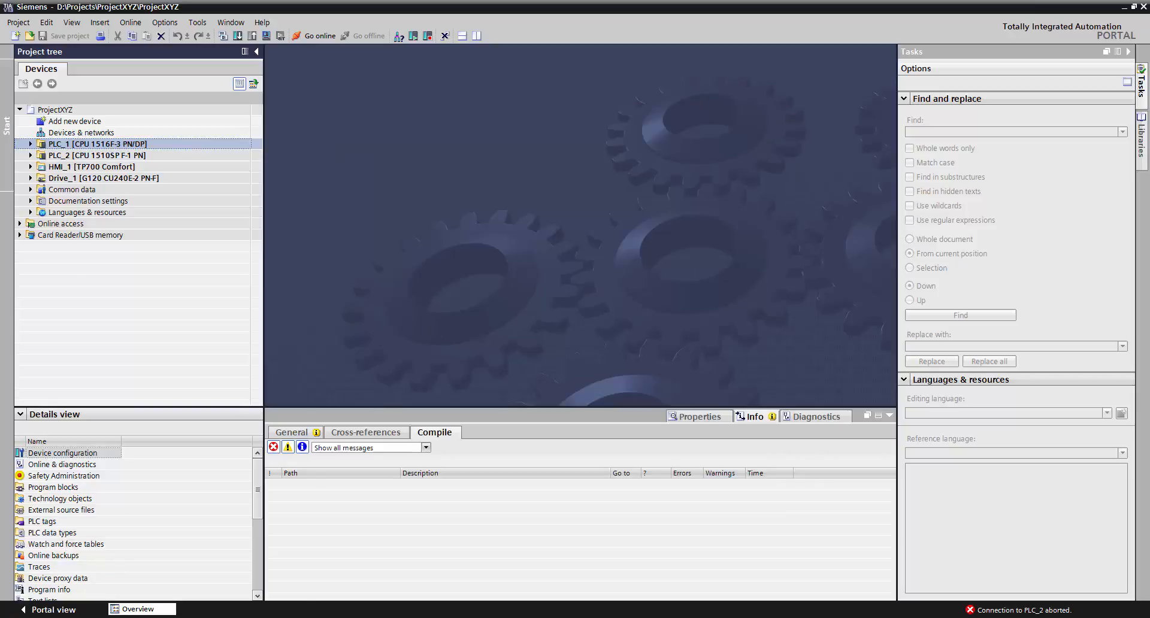
# Switch to the Windows Control Panel and display its items by category.
pyautogui.click(18, 617)
pyautogui.click(275, 485)
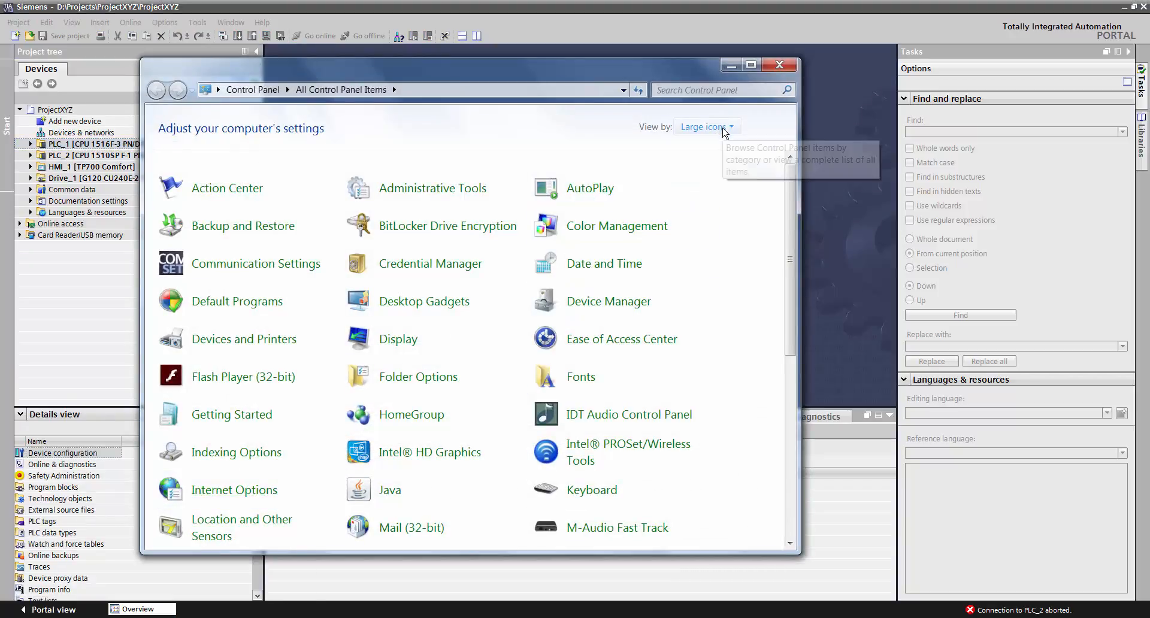
pyautogui.click(726, 127)
pyautogui.click(725, 149)
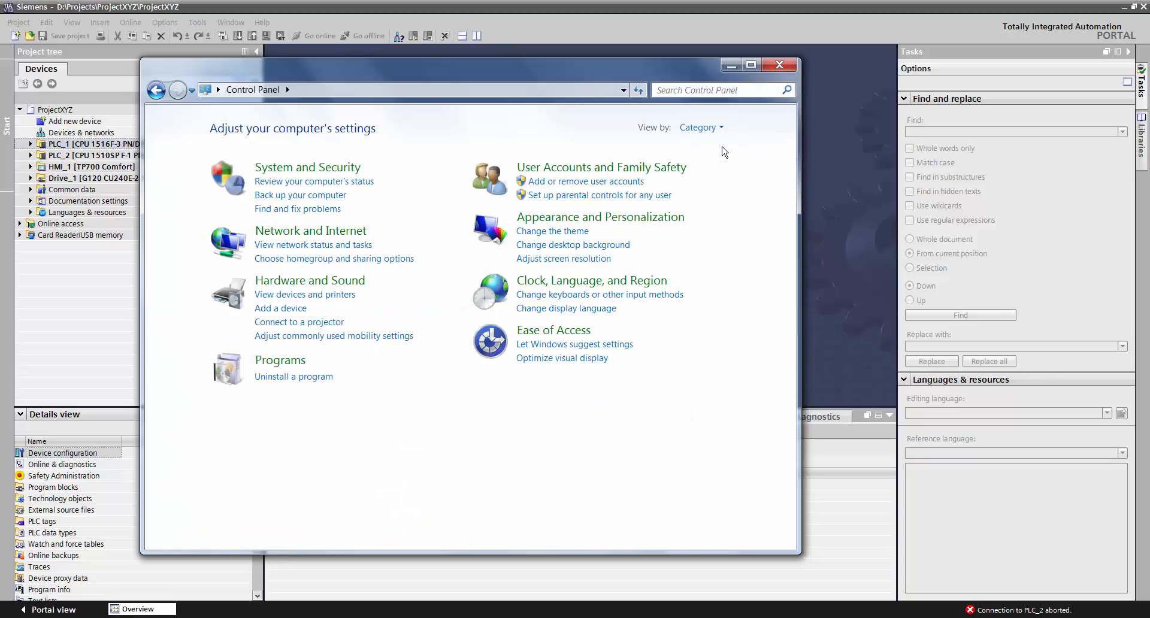
# Open the computer's network adapter settings and list the network connections in details view.
pyautogui.click(345, 245)
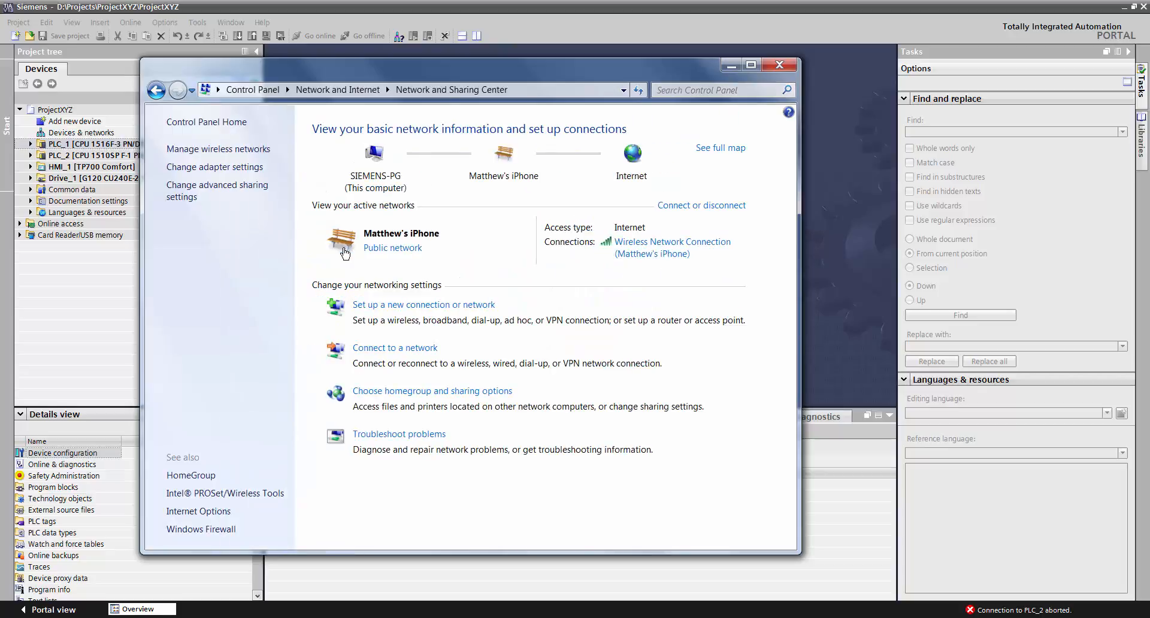
pyautogui.click(235, 170)
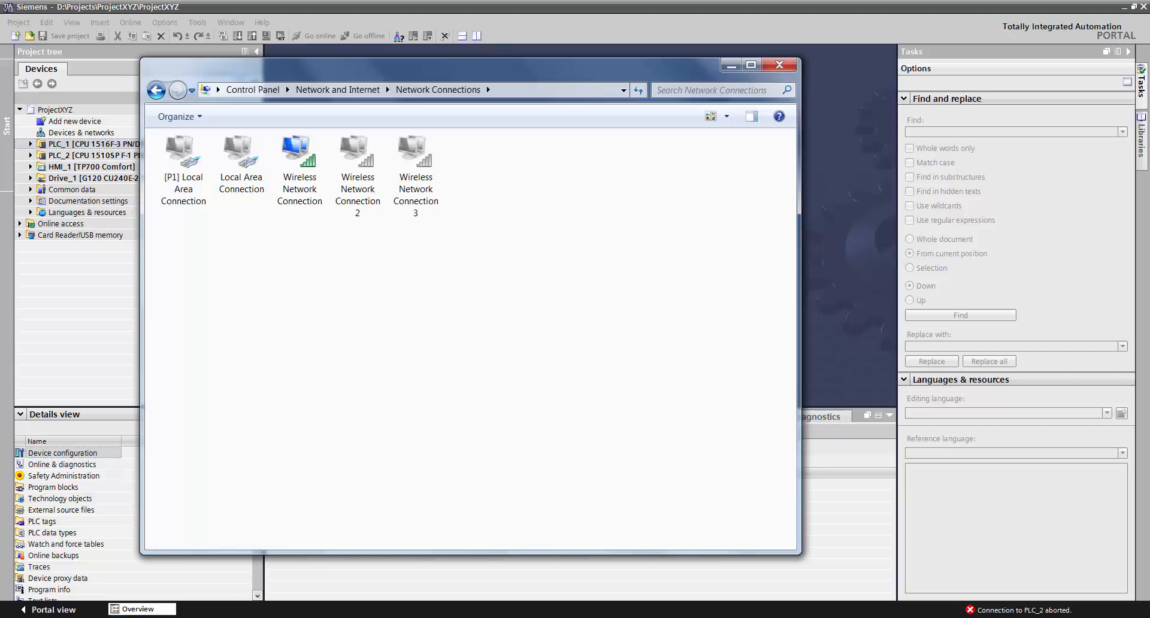
pyautogui.click(728, 118)
pyautogui.moveTo(728, 120); pyautogui.dragTo(733, 197)
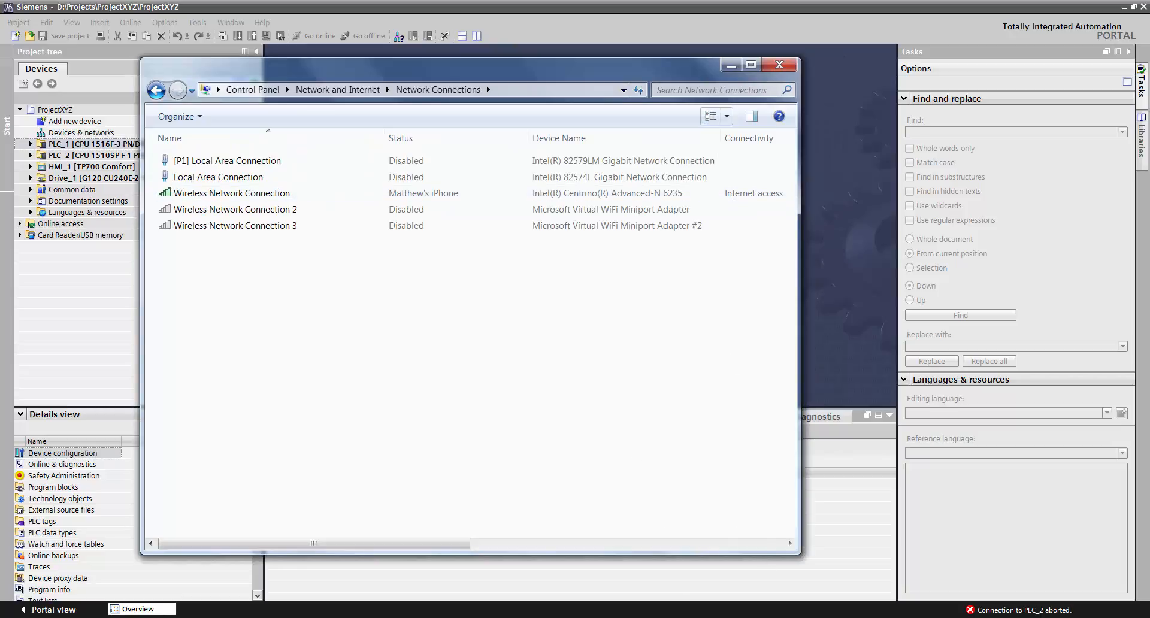
# Enable the [P1] Local Area Connection network adapter.
pyautogui.click(266, 163)
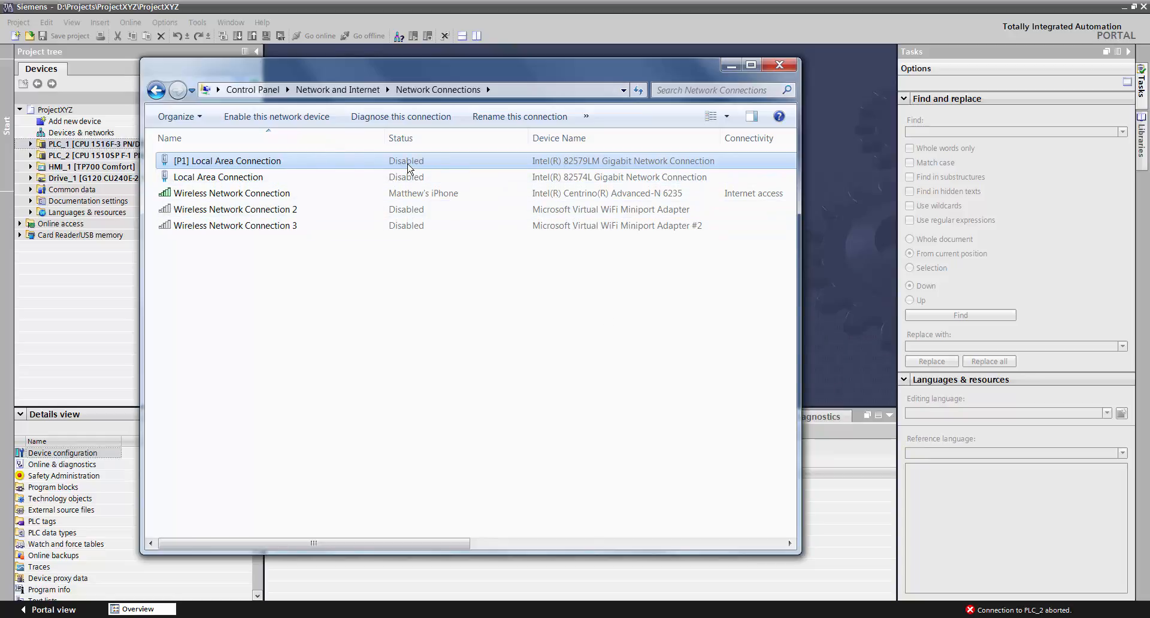
pyautogui.rightClick(302, 168)
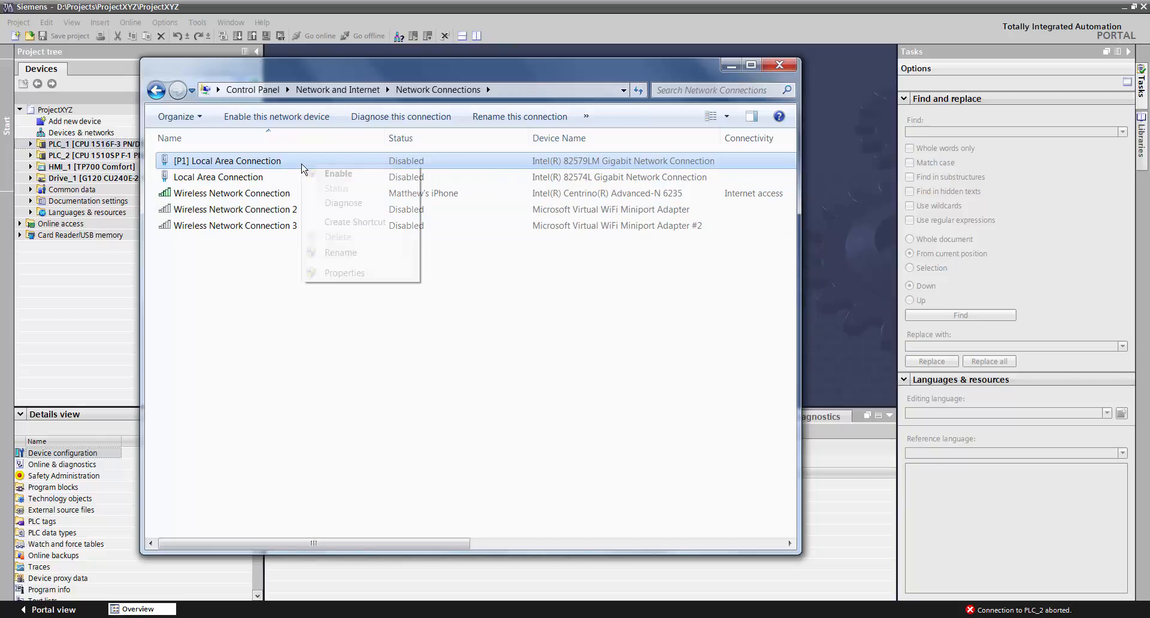
pyautogui.click(339, 174)
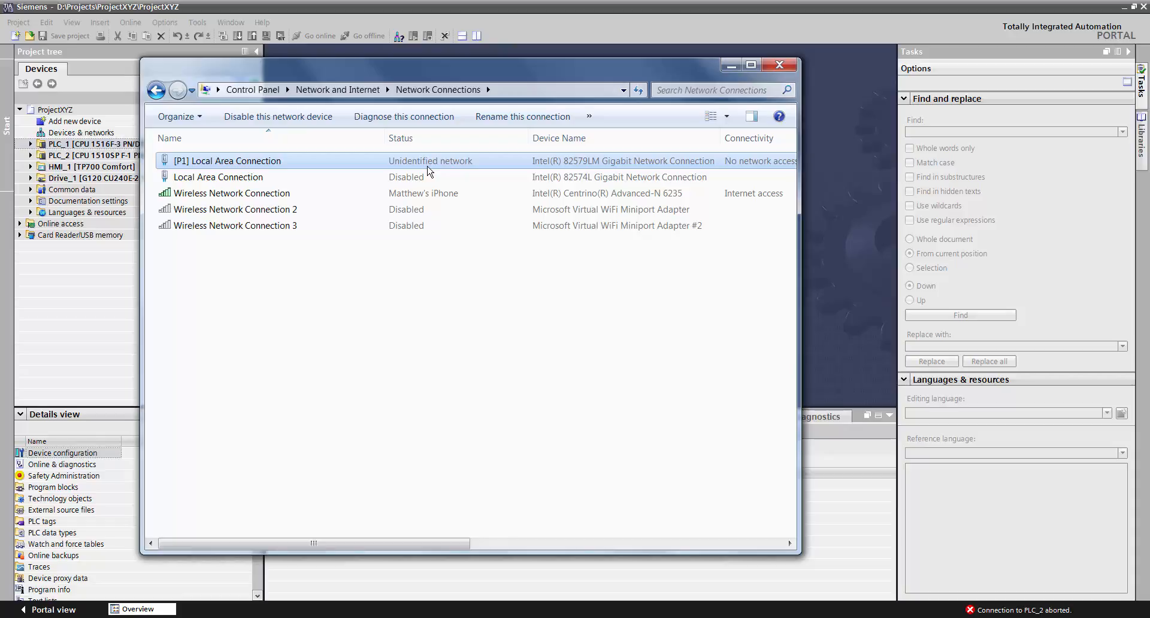
# Return to TIA Portal and search for PLC_1 through the PN/IE interface Intel(R) 82579LM Gigabit Network Connection in Go online.
pyautogui.click(503, 18)
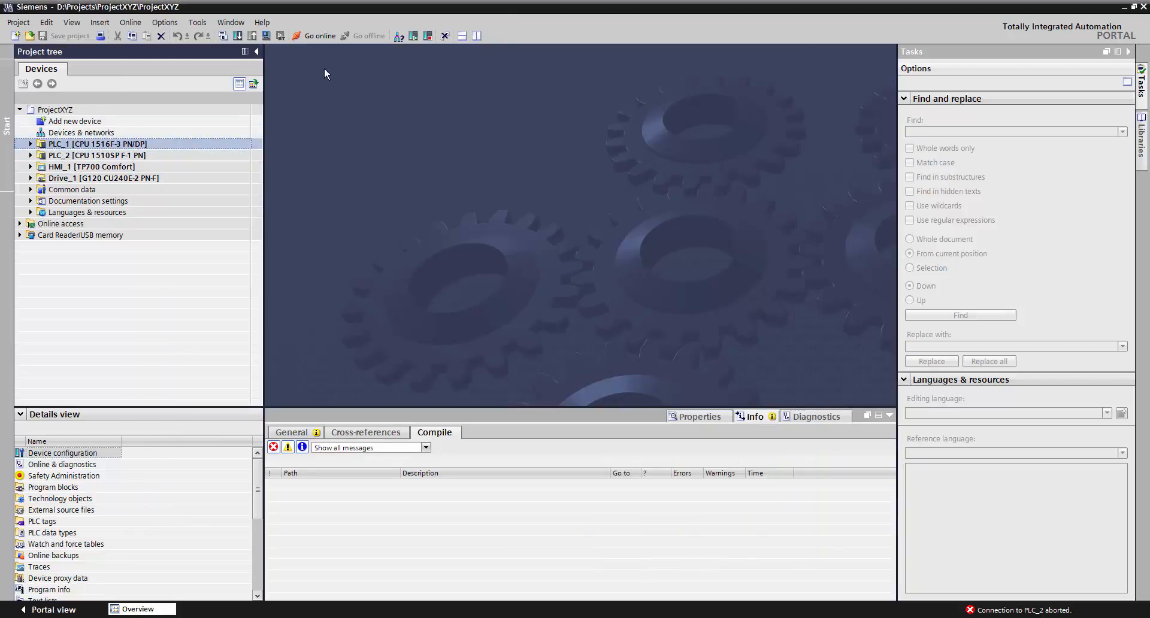
pyautogui.click(320, 36)
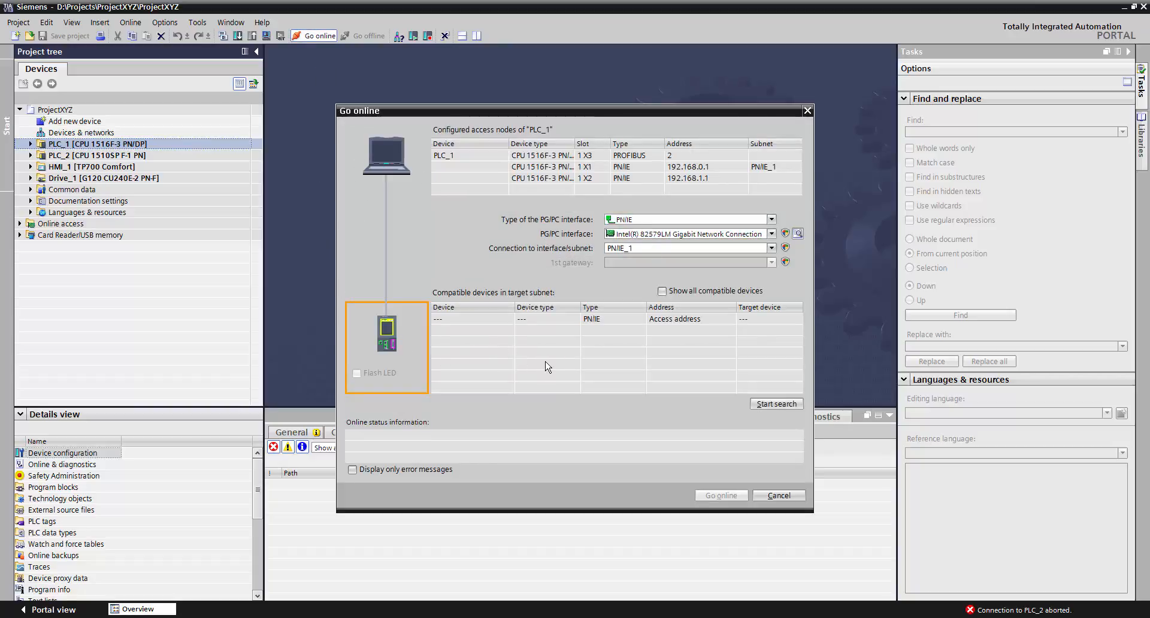
pyautogui.click(670, 220)
pyautogui.click(670, 219)
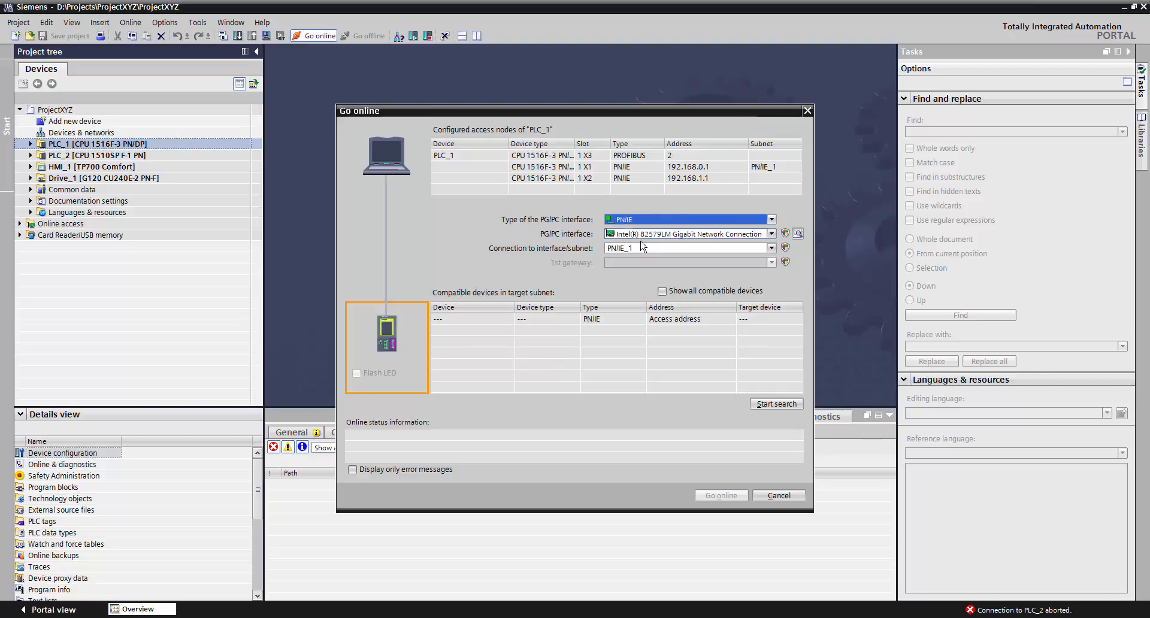
pyautogui.click(642, 234)
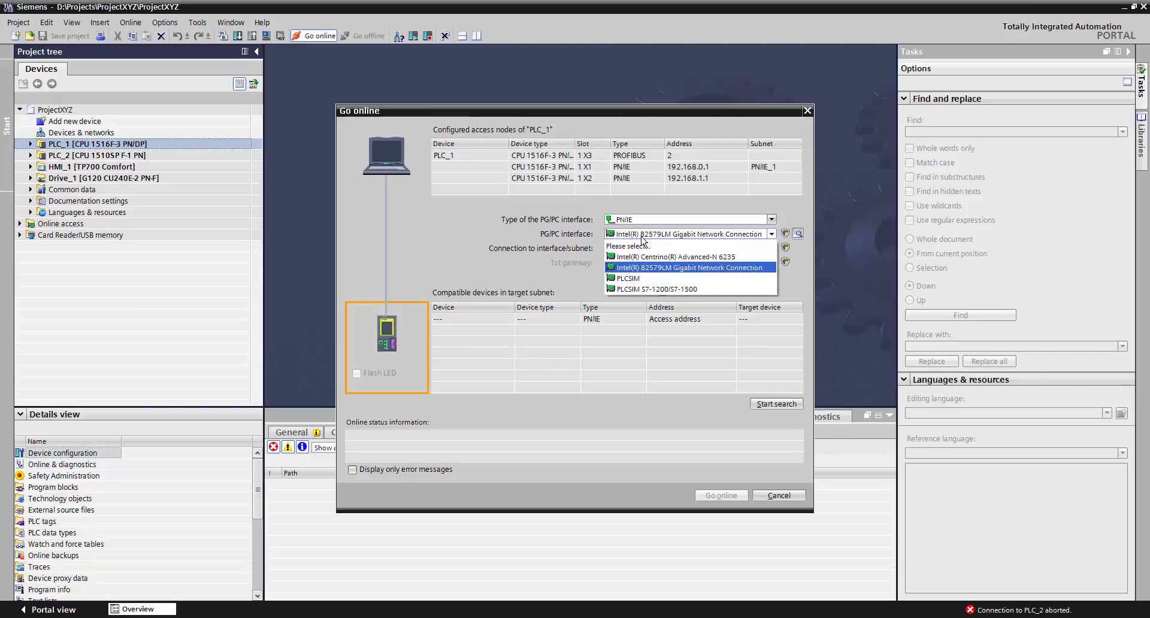
pyautogui.click(660, 273)
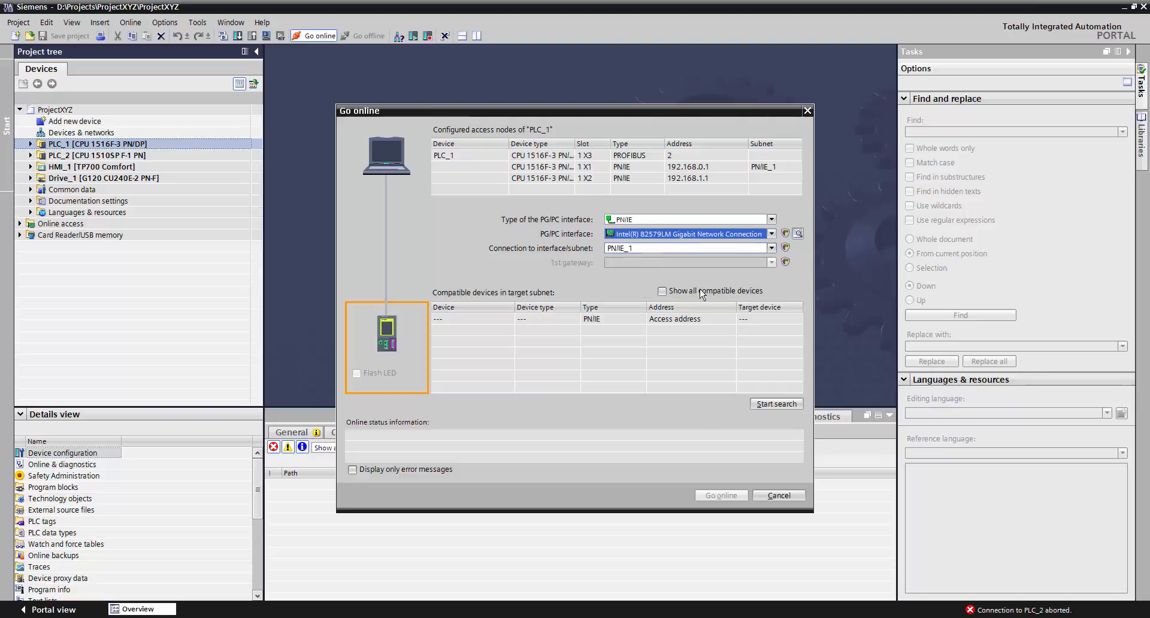
pyautogui.click(774, 404)
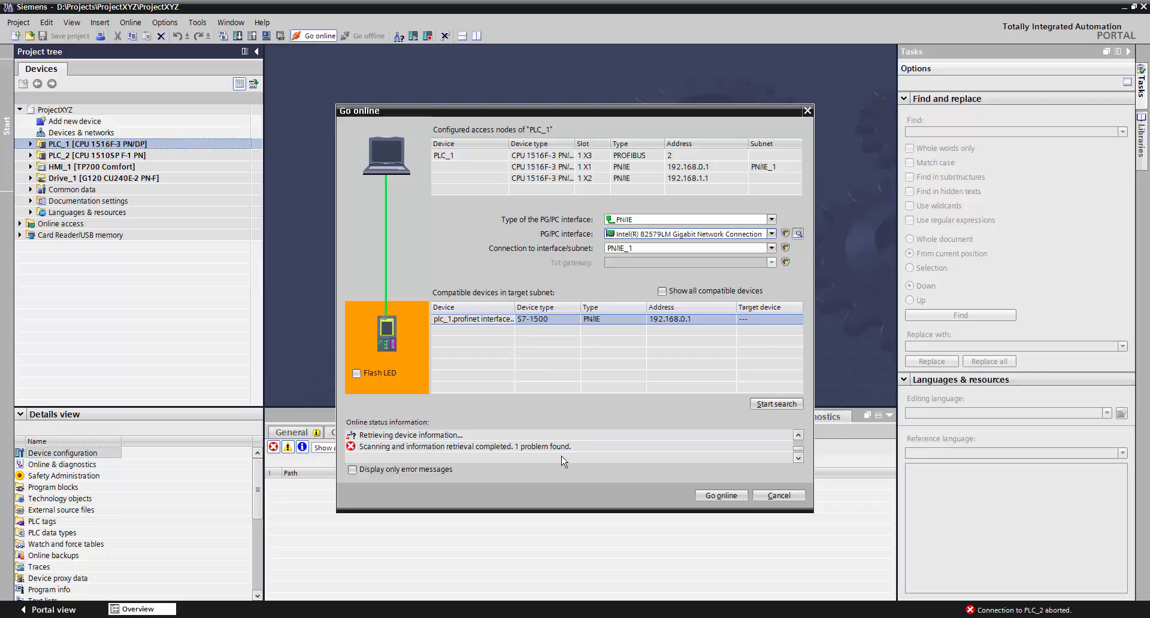
# Restrict the online status information to error messages and request going online with the found device plc_1.profinet interface_1.
pyautogui.click(367, 471)
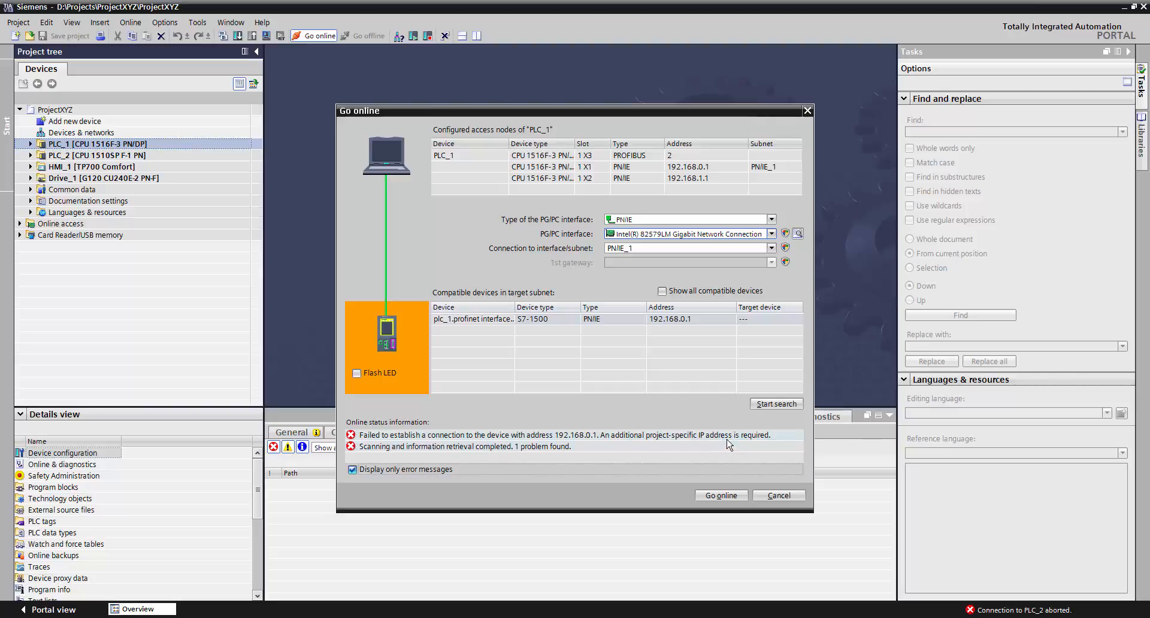
pyautogui.click(470, 320)
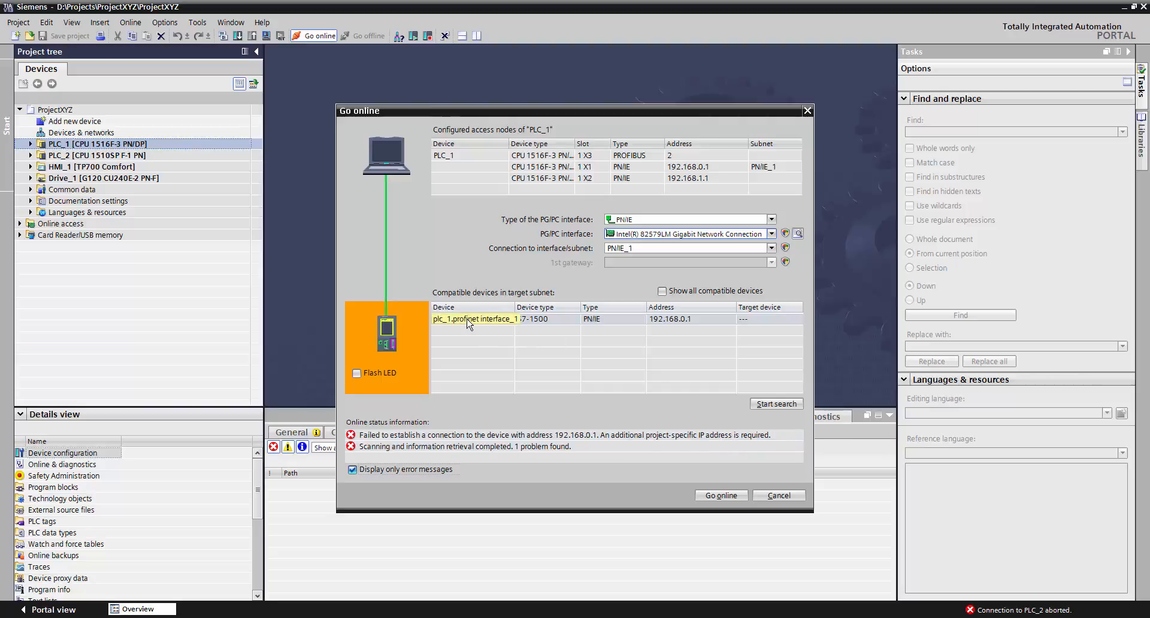
pyautogui.click(737, 496)
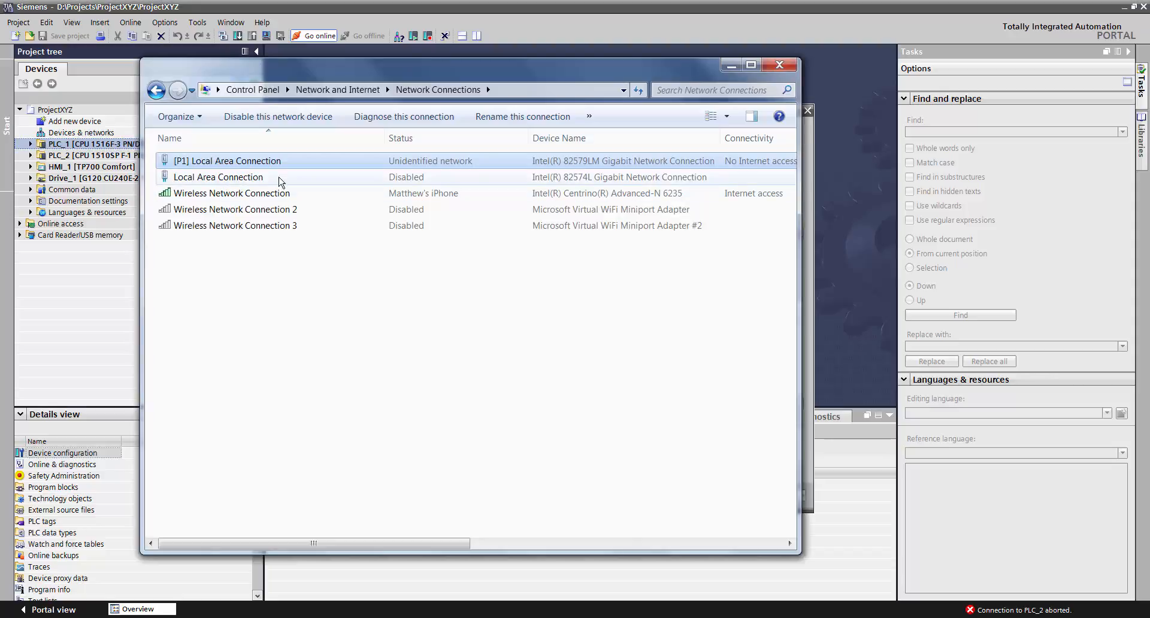
# Check the TCP/IPv4 address settings of the [P1] Local Area Connection adapter and cancel both properties dialogs.
pyautogui.rightClick(229, 166)
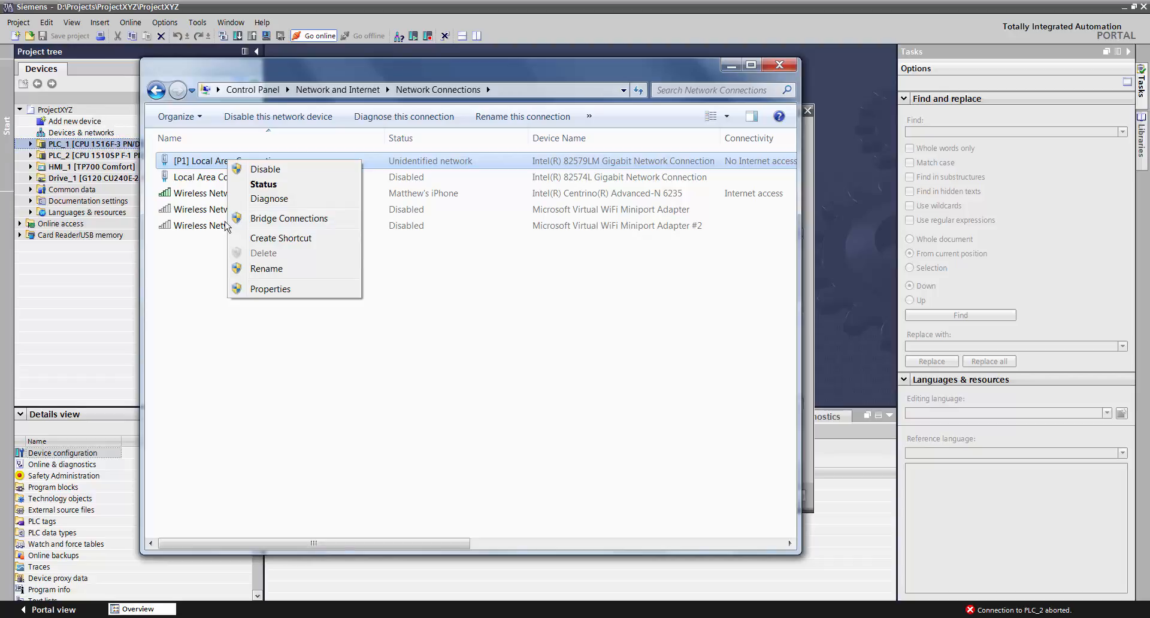
pyautogui.click(290, 292)
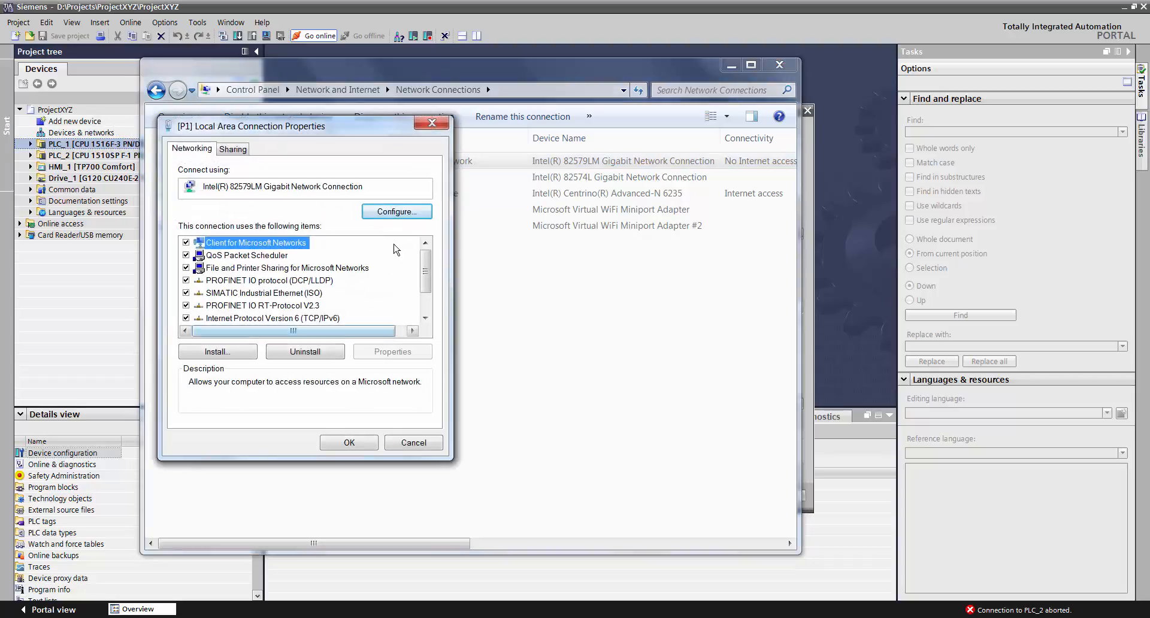
pyautogui.scroll(-2, 307, 299)
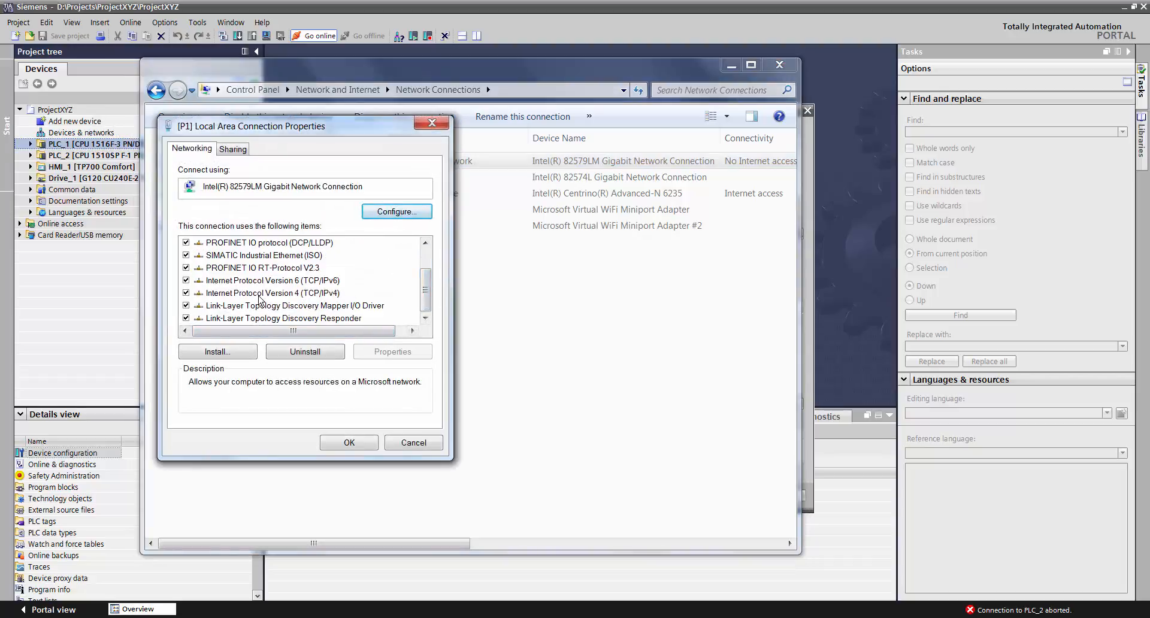
pyautogui.click(279, 293)
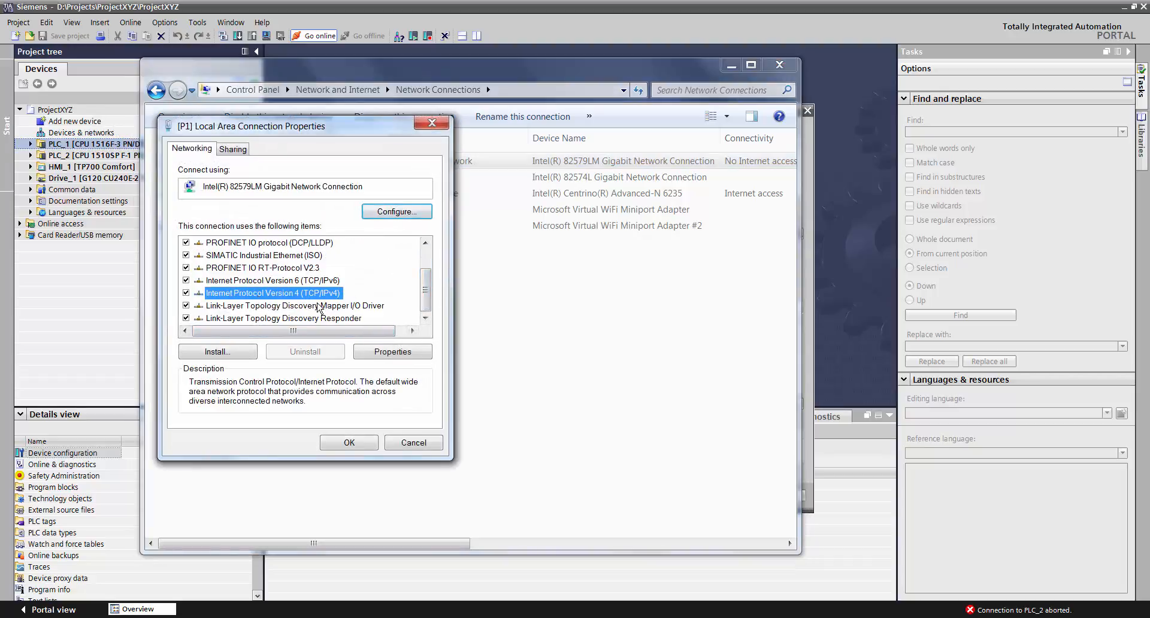
pyautogui.click(401, 358)
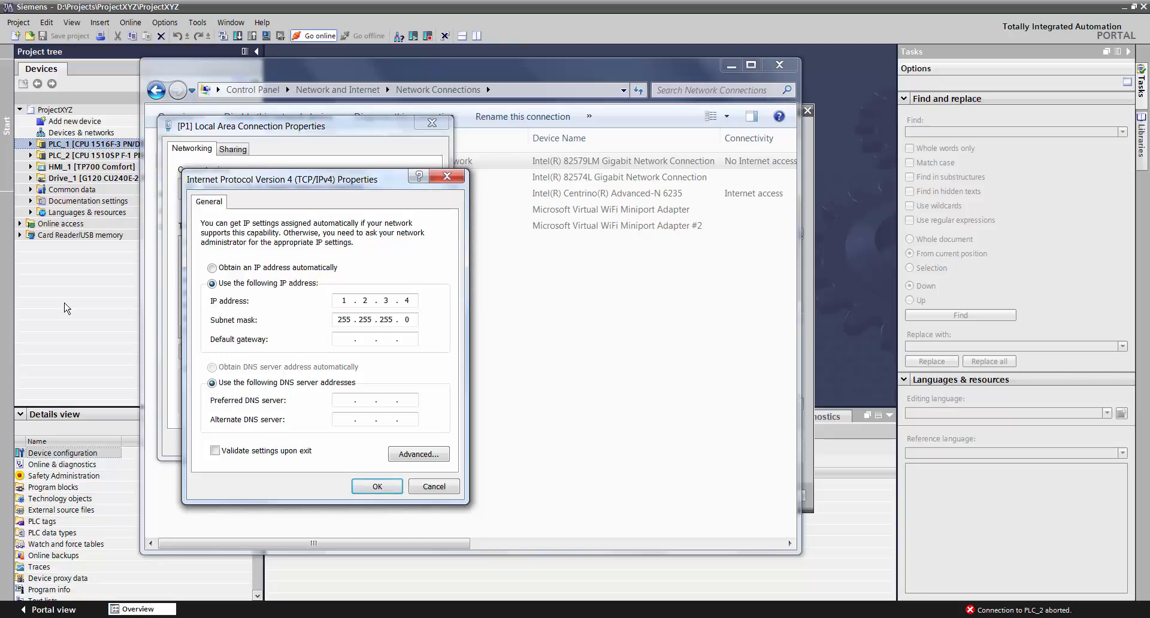
pyautogui.click(428, 487)
pyautogui.click(413, 446)
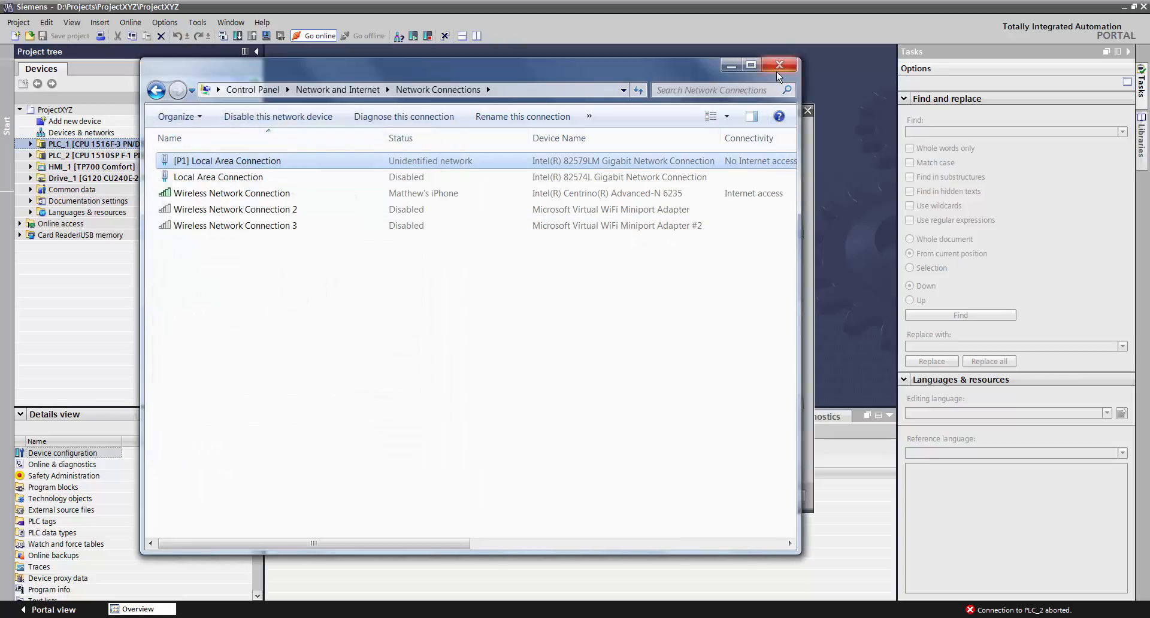
# Close the Network Connections window and accept assigning the PG/PC an additional IP address to go online with PLC_1.
pyautogui.click(777, 69)
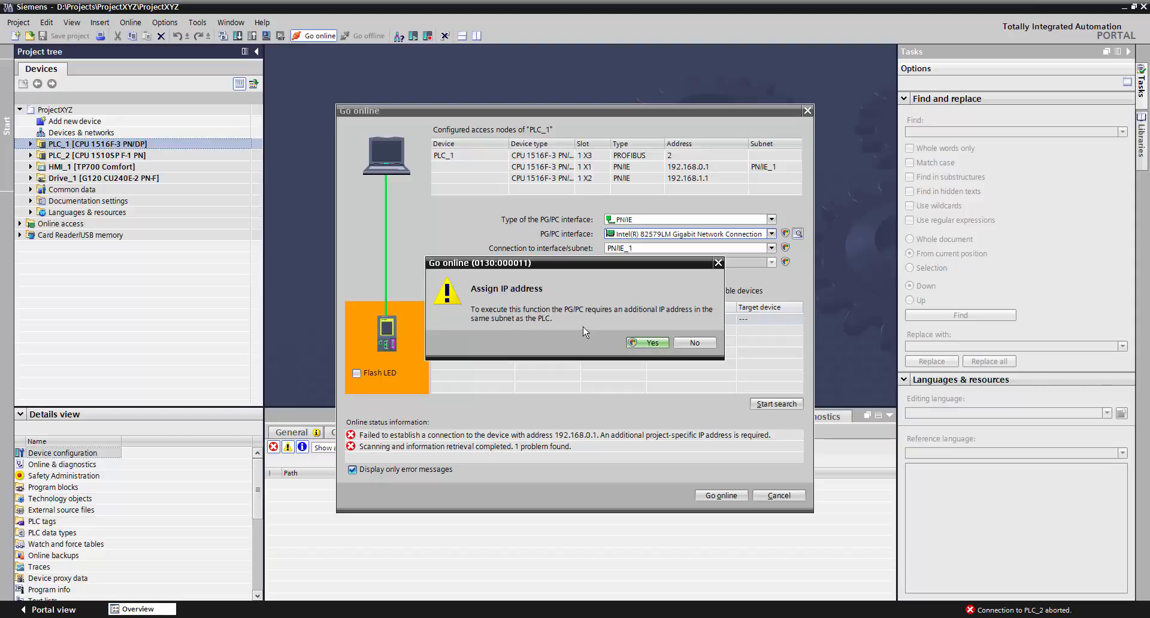
pyautogui.click(646, 343)
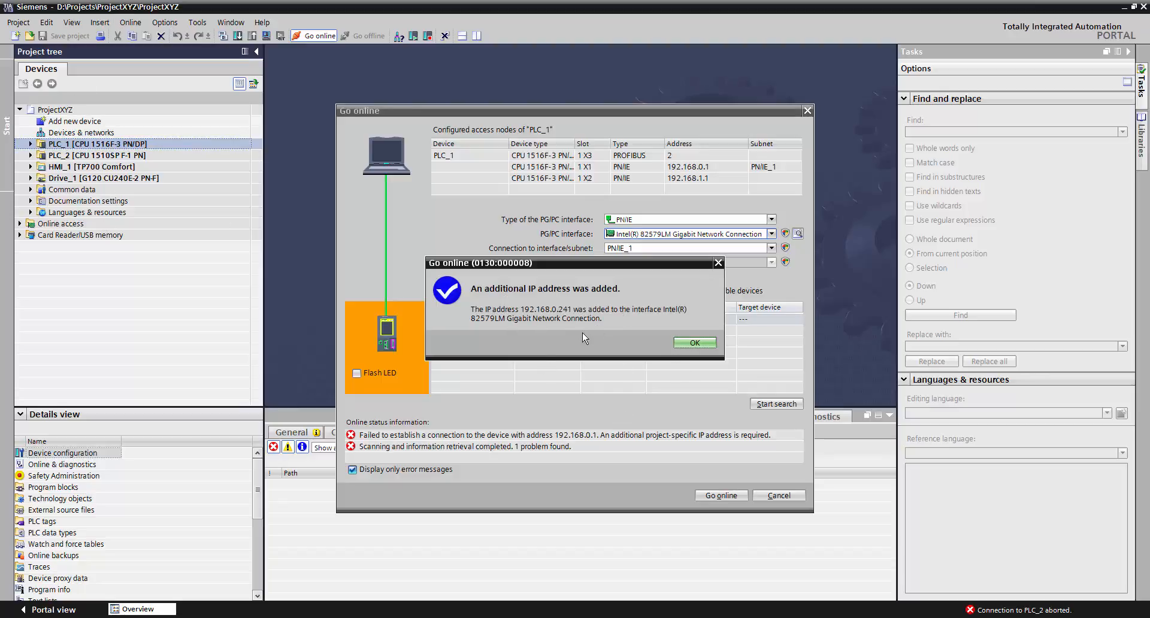
pyautogui.click(693, 346)
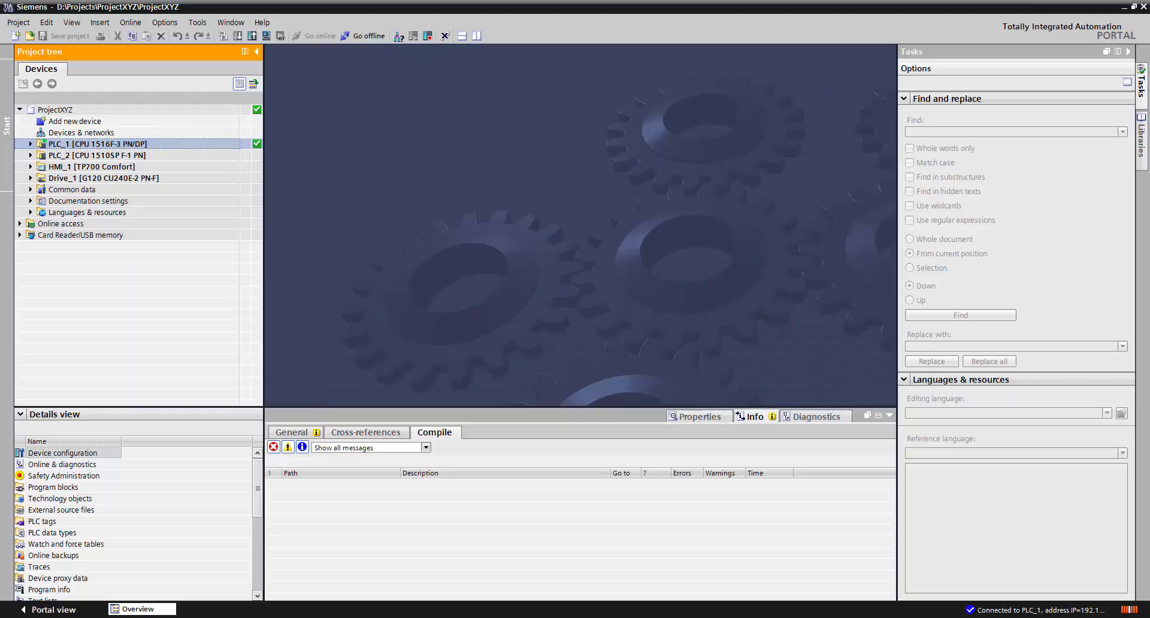
# Inspect the project-specific IP addresses under IE-PG access for the Intel(R) 82579LM interface from Accessible devices, and cancel its settings.
pyautogui.click(398, 36)
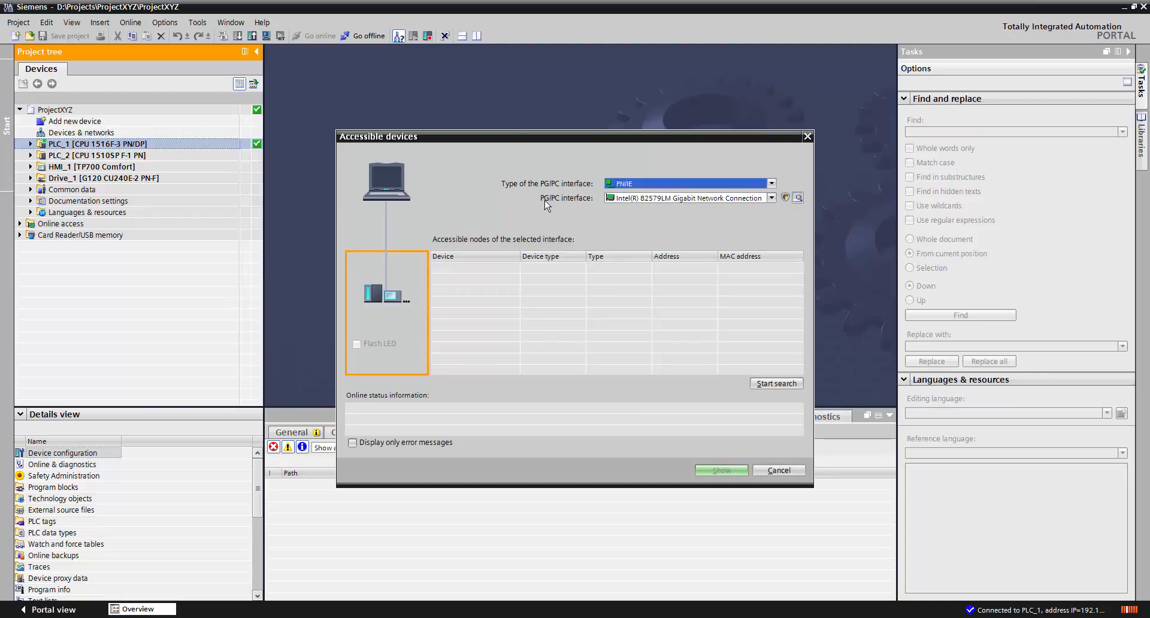
pyautogui.click(797, 198)
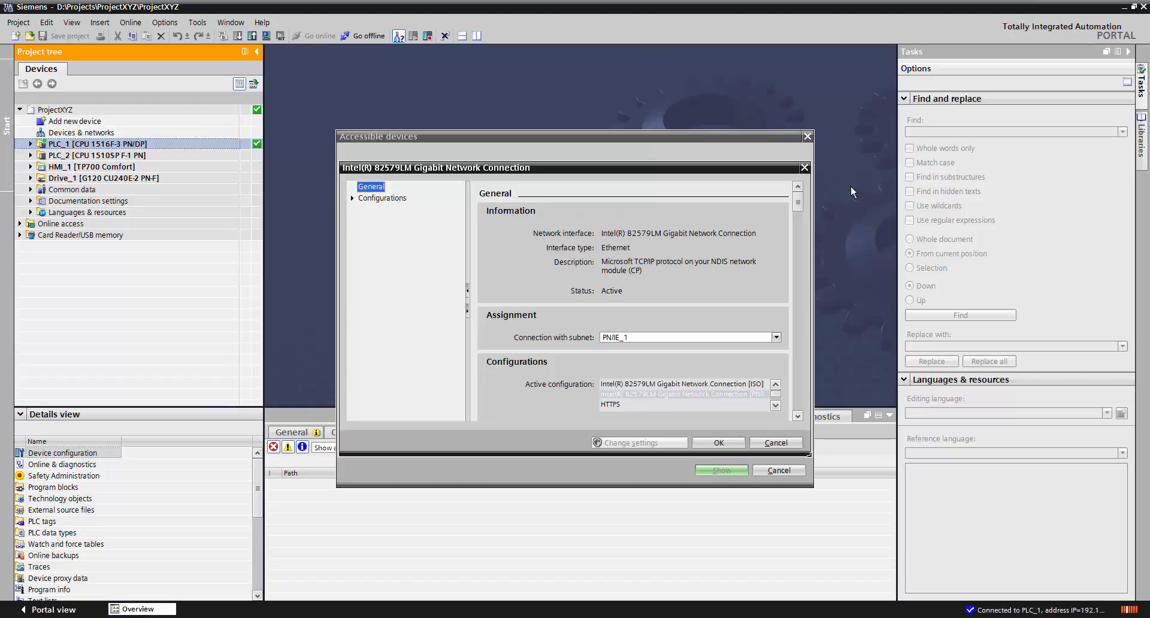
pyautogui.click(353, 199)
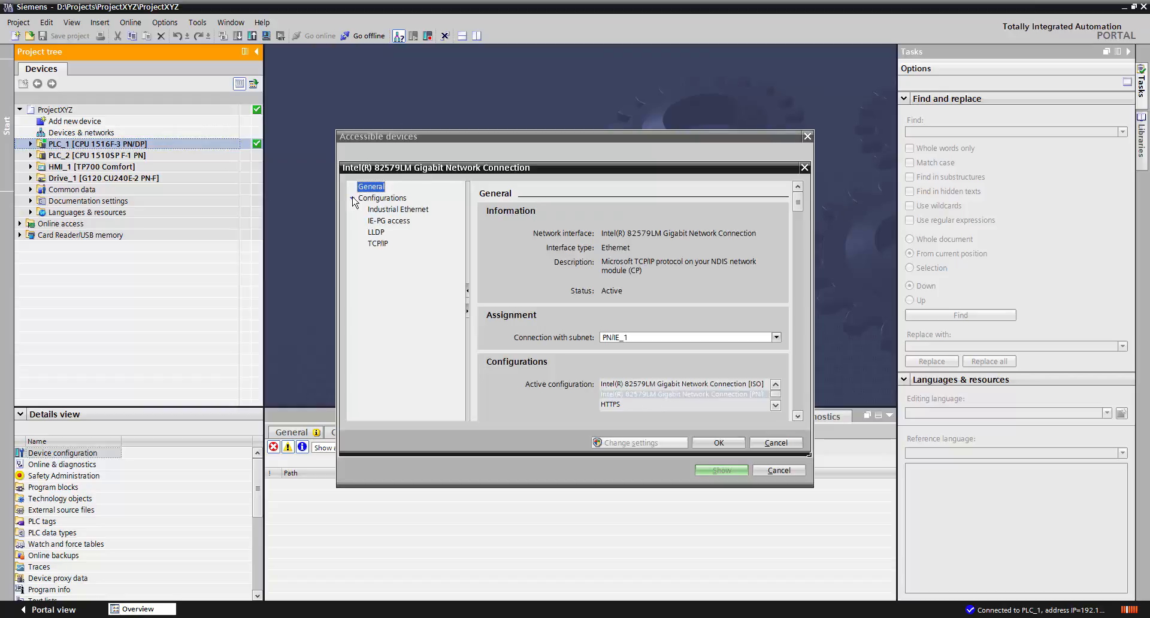
pyautogui.click(389, 221)
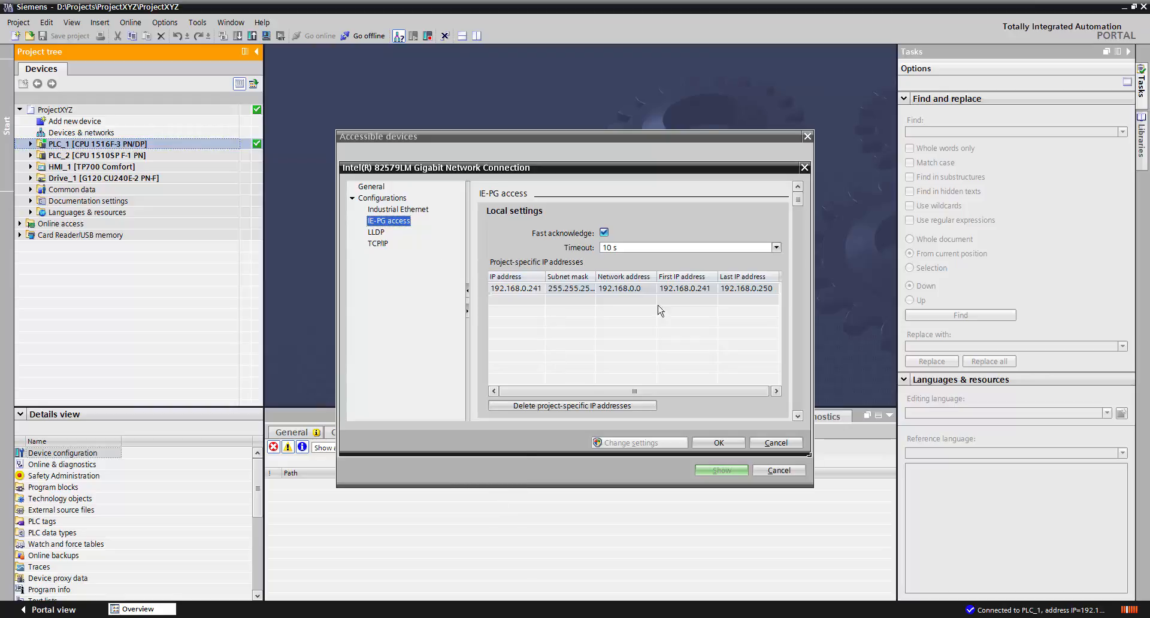
pyautogui.click(504, 292)
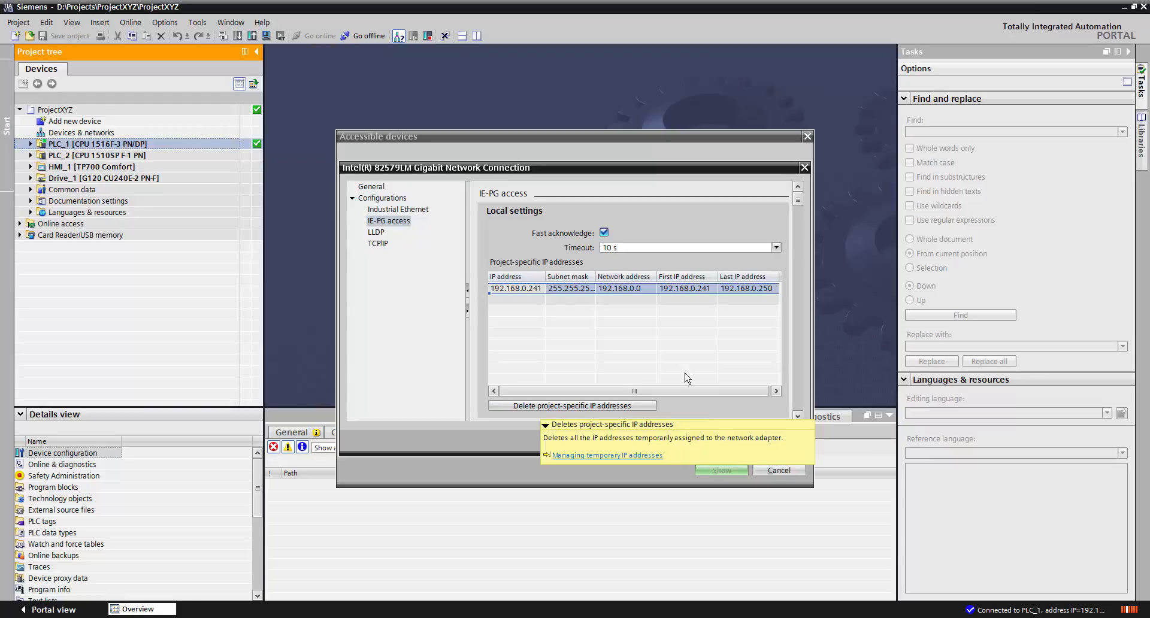
pyautogui.click(782, 443)
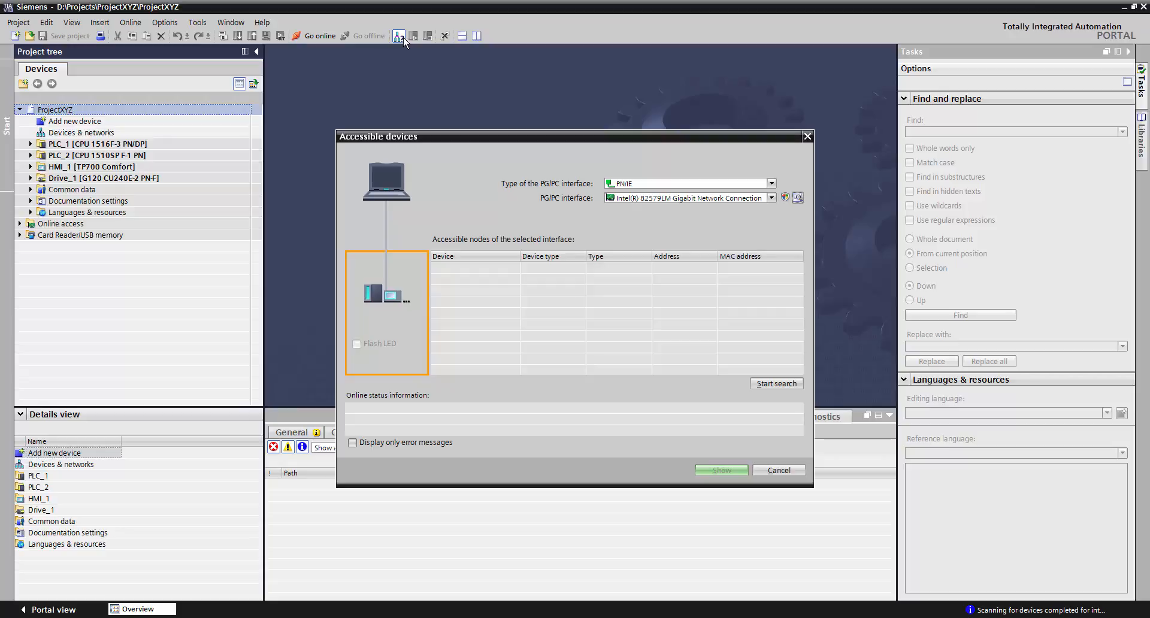
# Scan the Intel(R) 82579LM PN/IE interface for accessible devices.
pyautogui.click(777, 384)
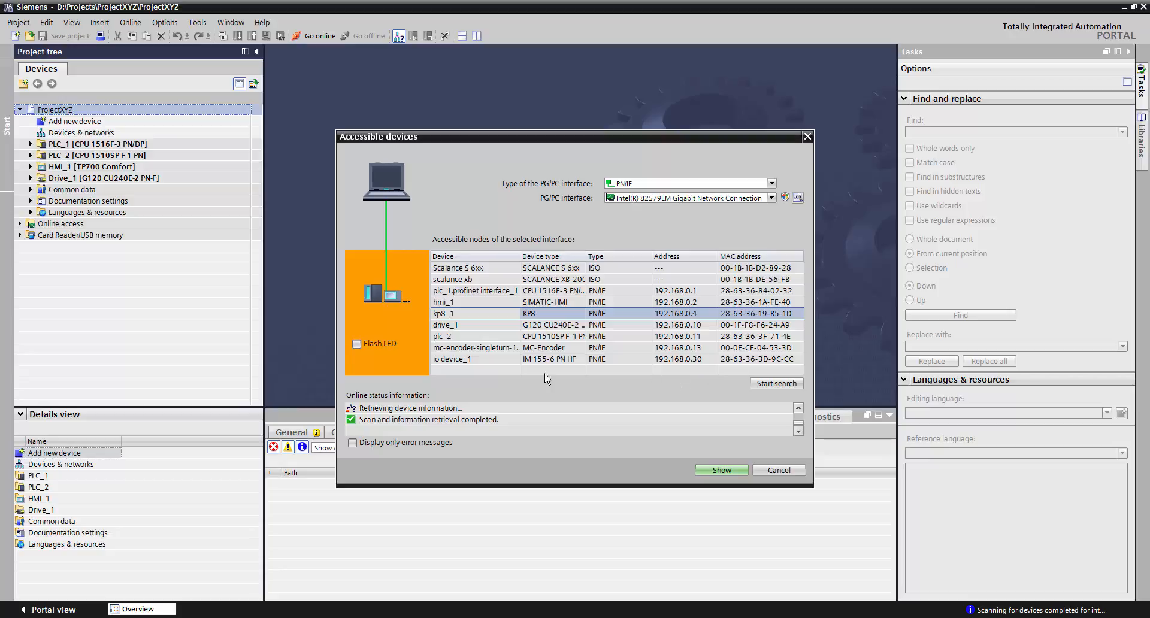
# Move the Network Connections window clear of the device addresses and open the [P1] Local Area Connection adapter's TCP/IPv4 properties.
pyautogui.click(467, 617)
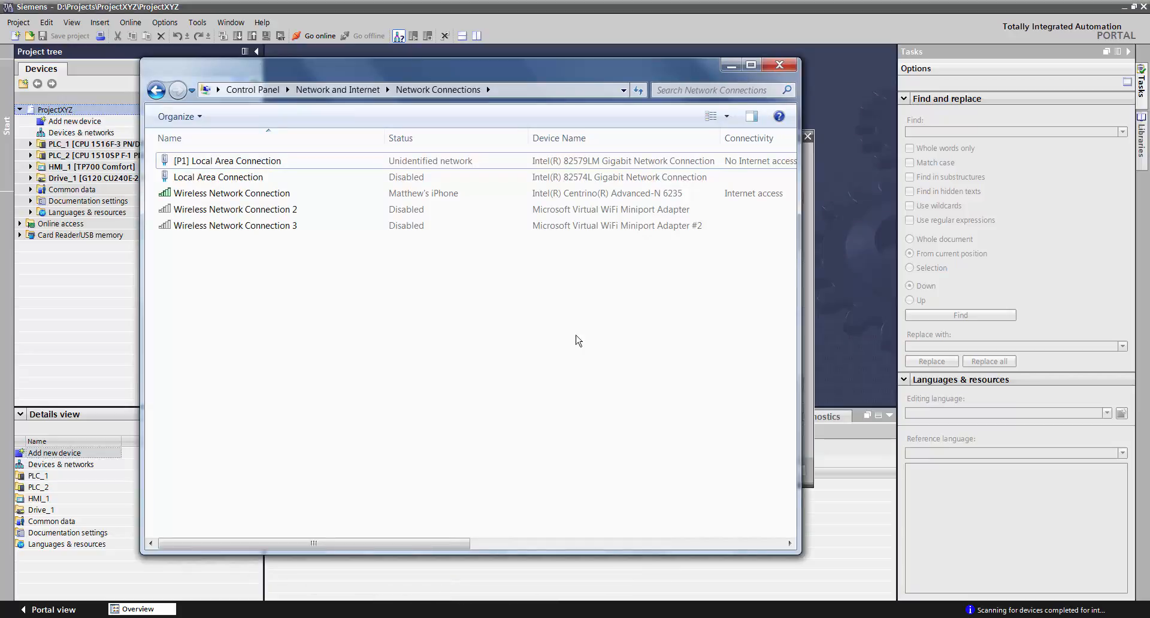
pyautogui.moveTo(469, 71); pyautogui.dragTo(314, 84)
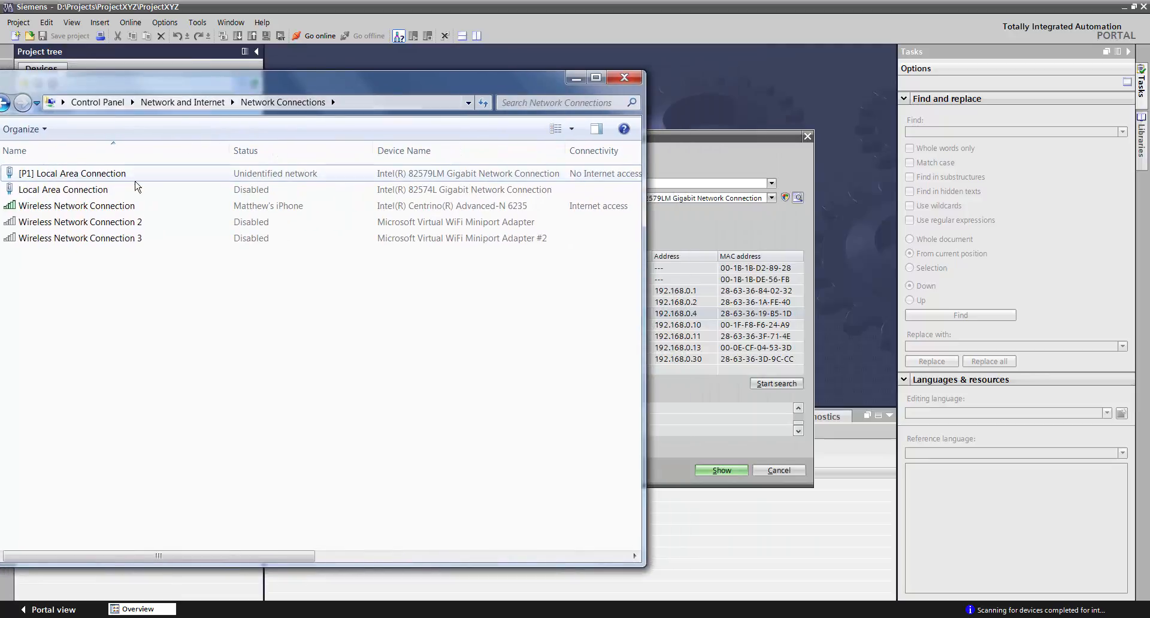
pyautogui.click(101, 178)
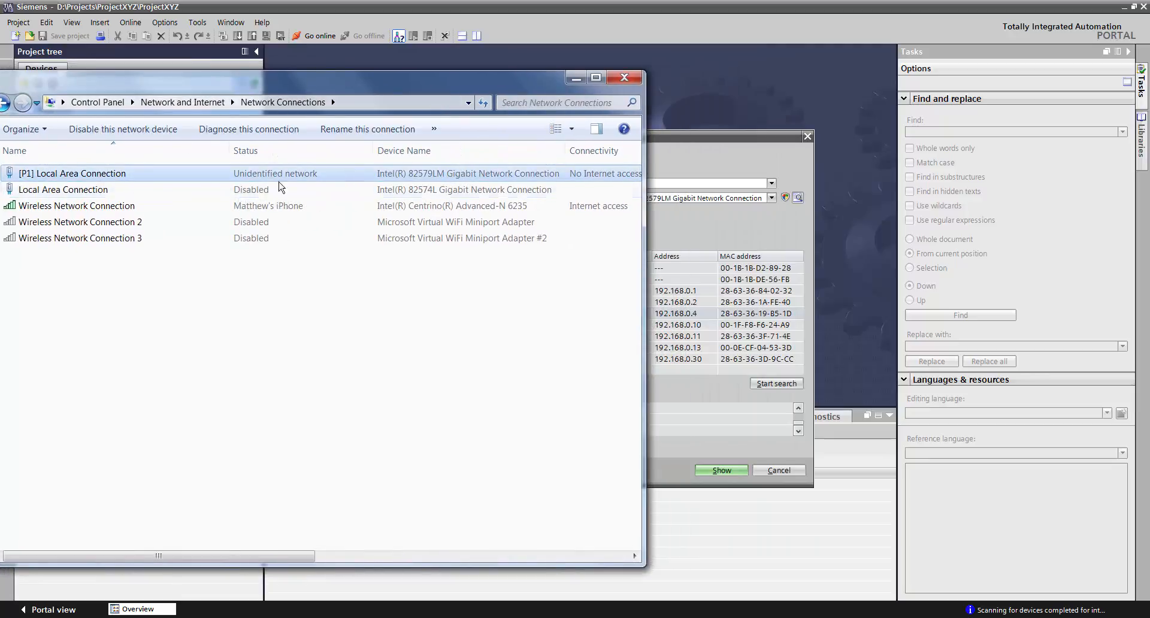
pyautogui.rightClick(217, 177)
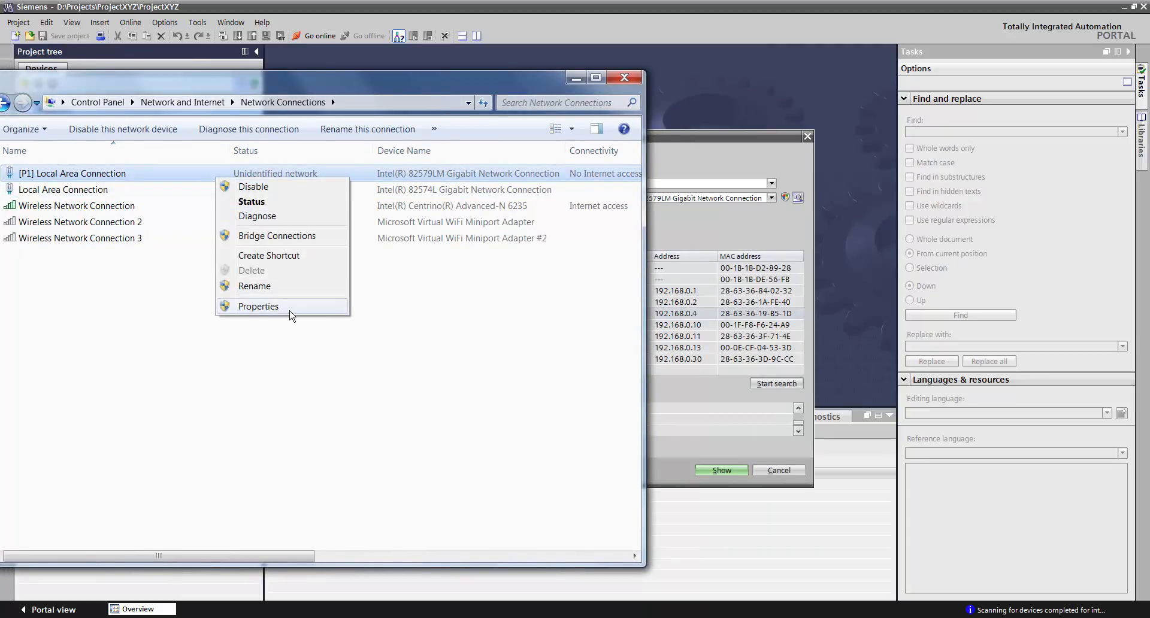
pyautogui.click(290, 315)
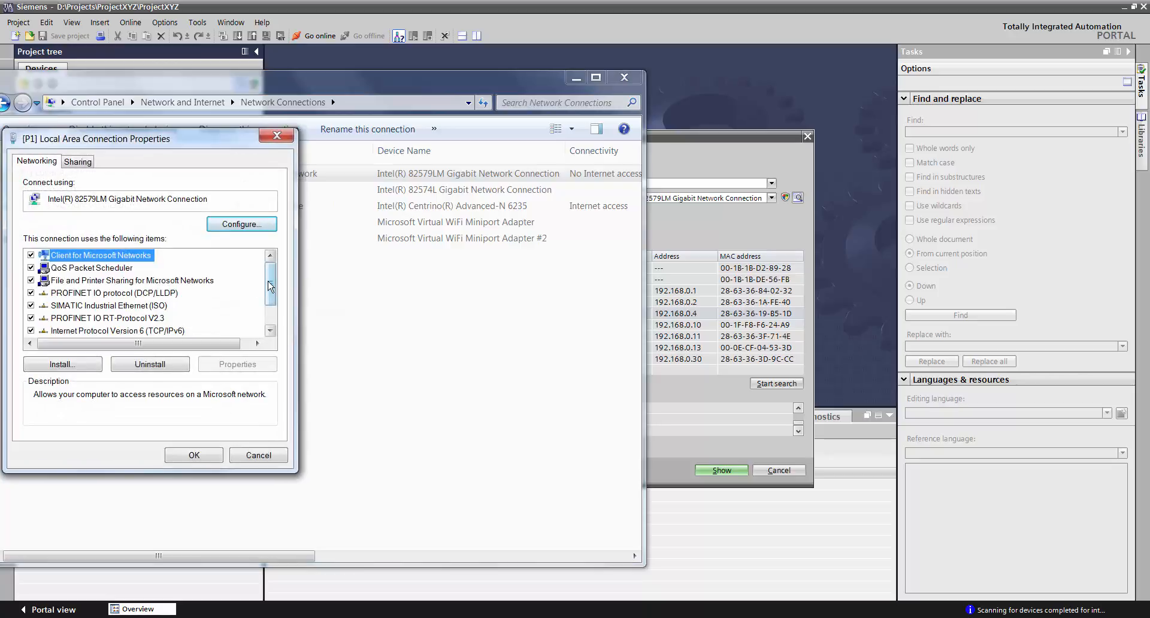
pyautogui.moveTo(269, 286); pyautogui.dragTo(269, 302)
pyautogui.click(99, 306)
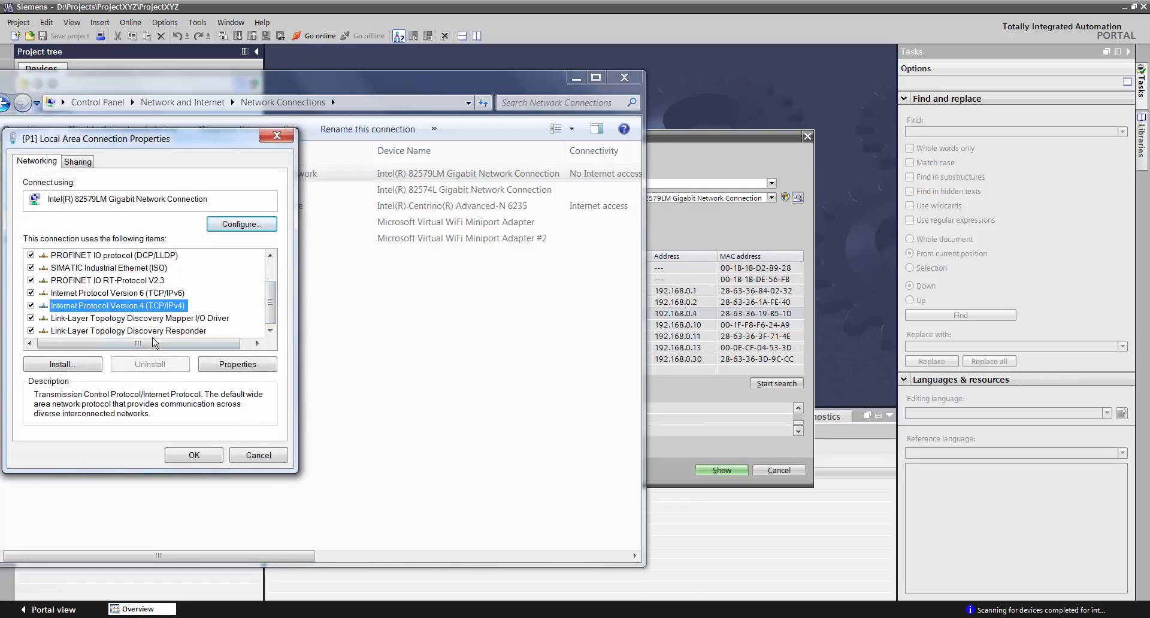
pyautogui.click(253, 372)
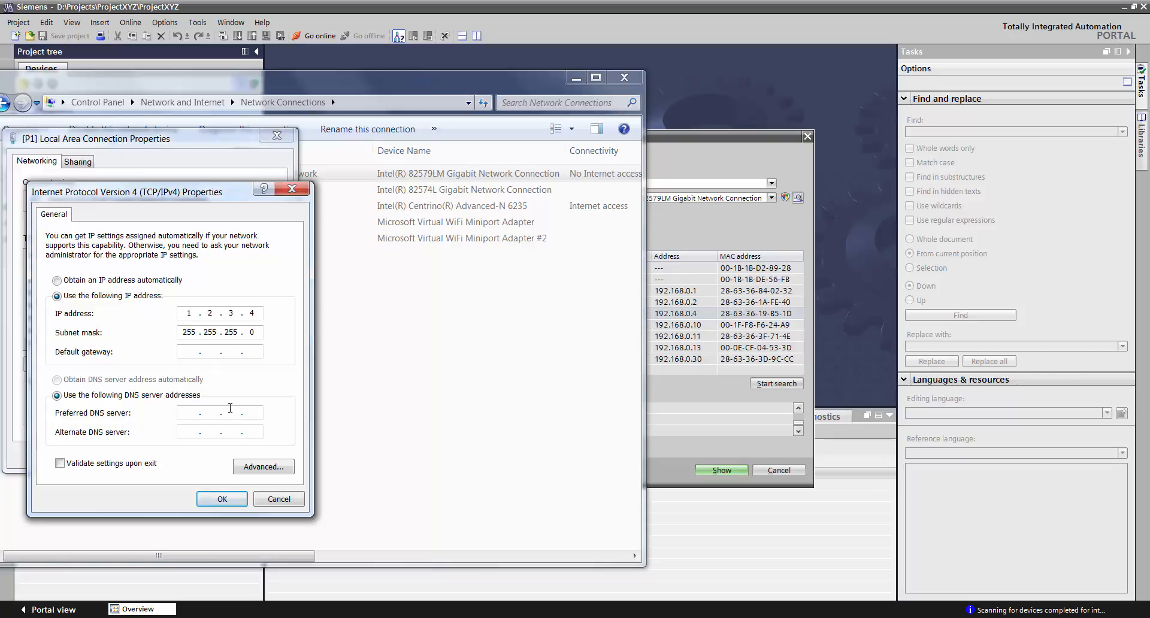
# Set the [P1] Local Area Connection's static IP address to 192.168.0.123, confirm it, and close the adapter's properties.
pyautogui.write('2 . 168 . 0')
pyautogui.press('Tab')
pyautogui.click(254, 314)
pyautogui.write('123')
pyautogui.click(222, 498)
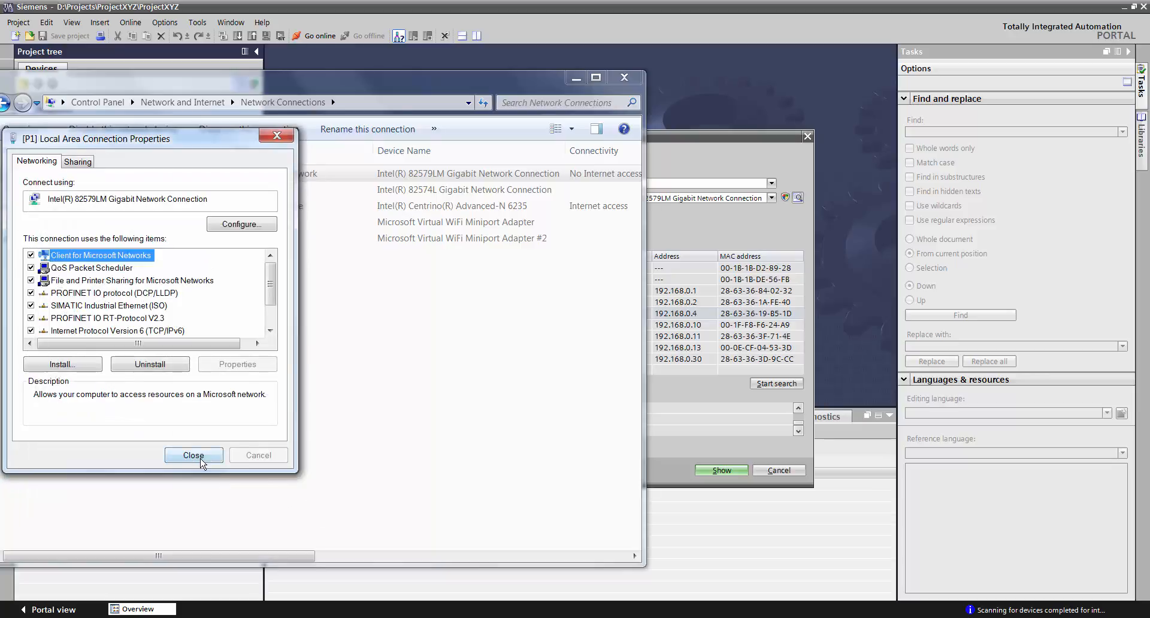
pyautogui.click(193, 455)
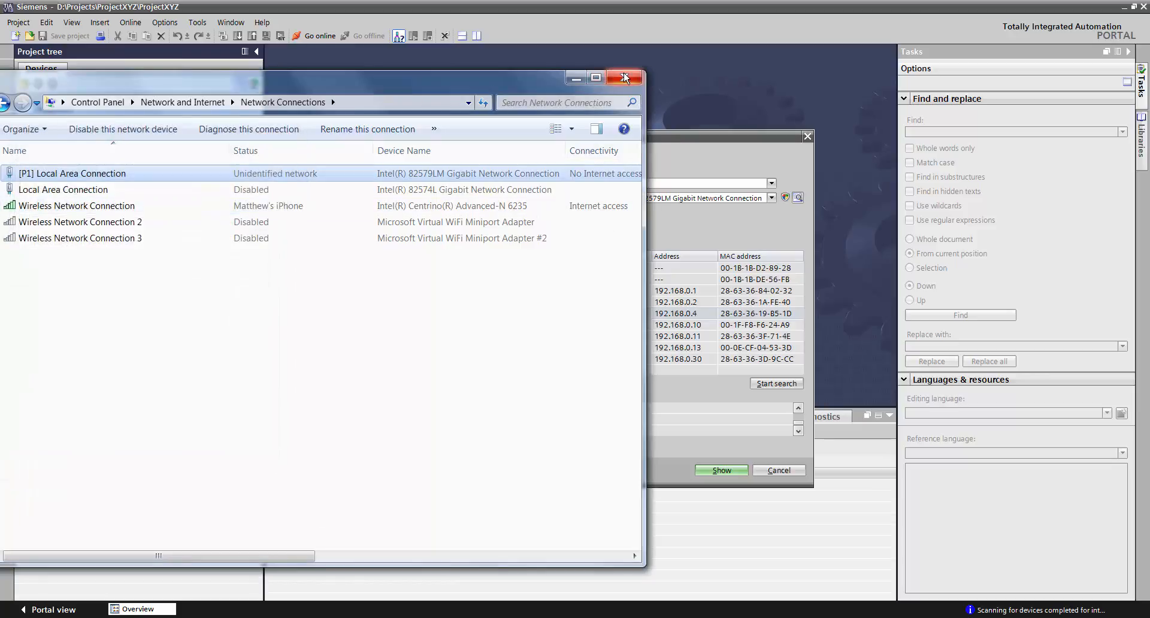
# Close the Network Connections and accessible devices windows and go online with PLC_2.
pyautogui.click(625, 77)
pyautogui.click(779, 470)
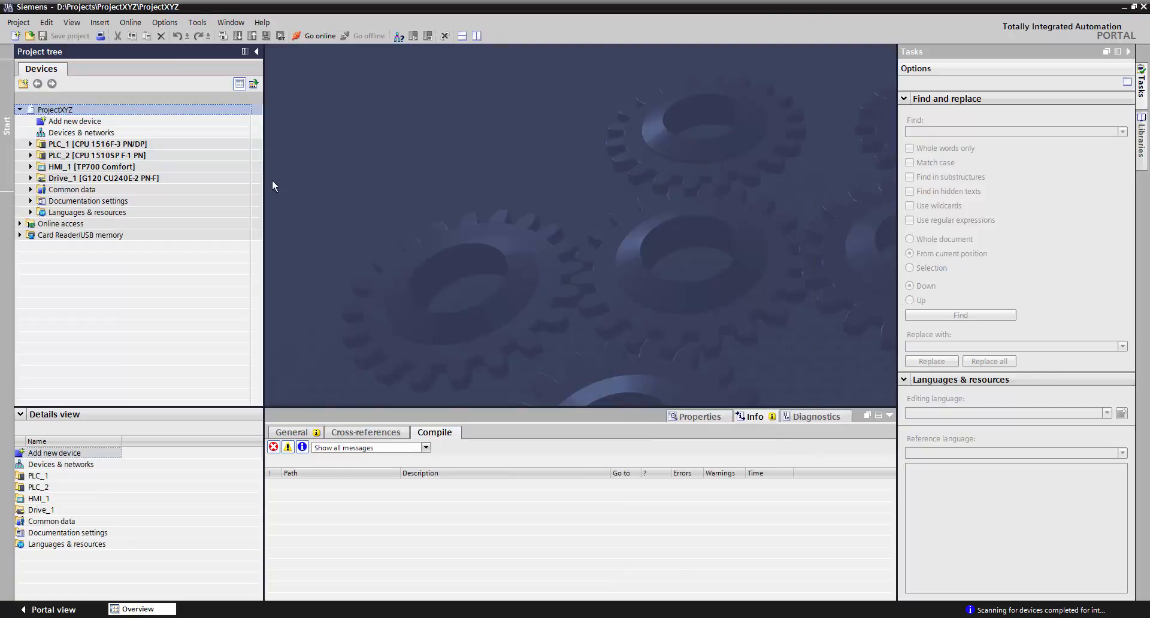
pyautogui.click(95, 156)
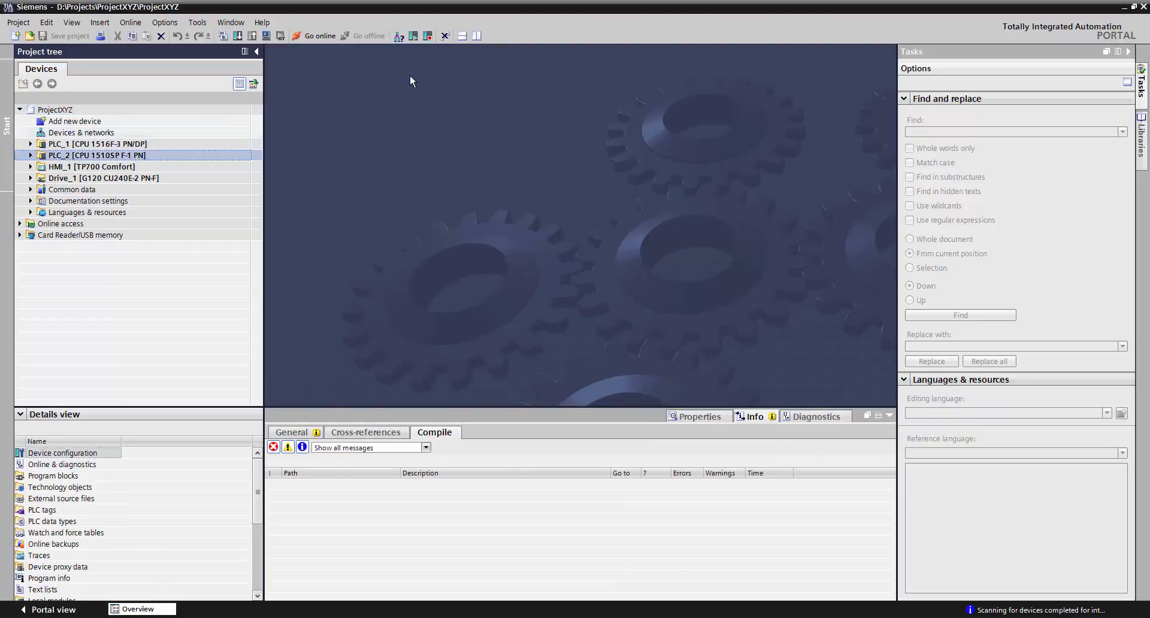
pyautogui.click(319, 35)
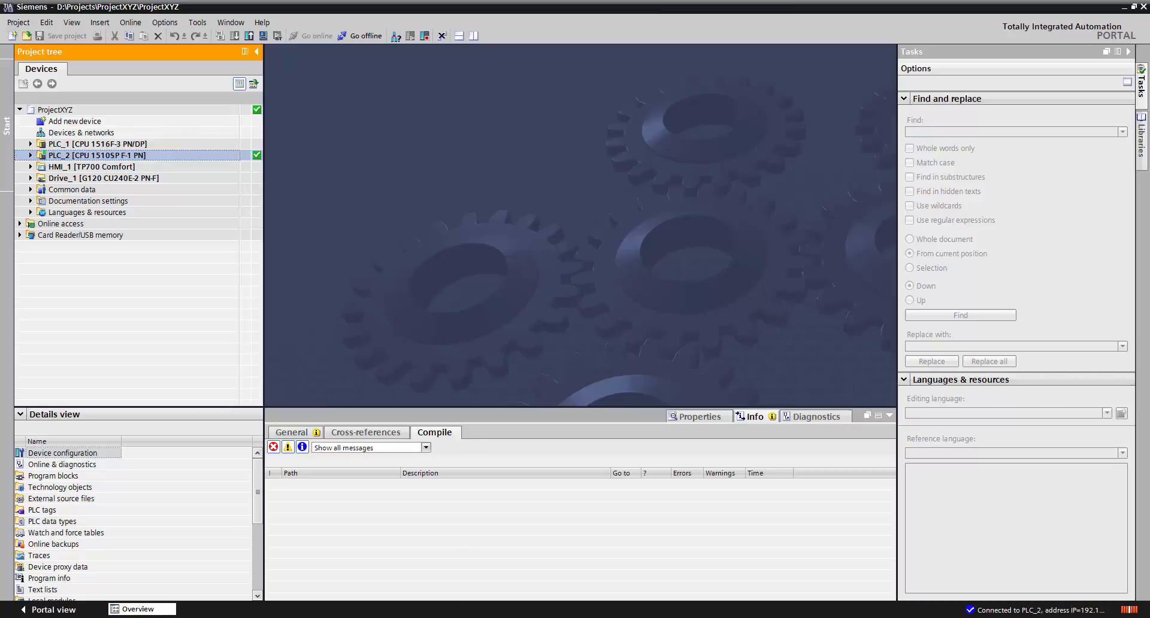
# Disable the Wireless Network Connection adapter (Intel(R) Centrino(R) Advanced-N 6235) in Network Connections and close the window.
pyautogui.click(452, 617)
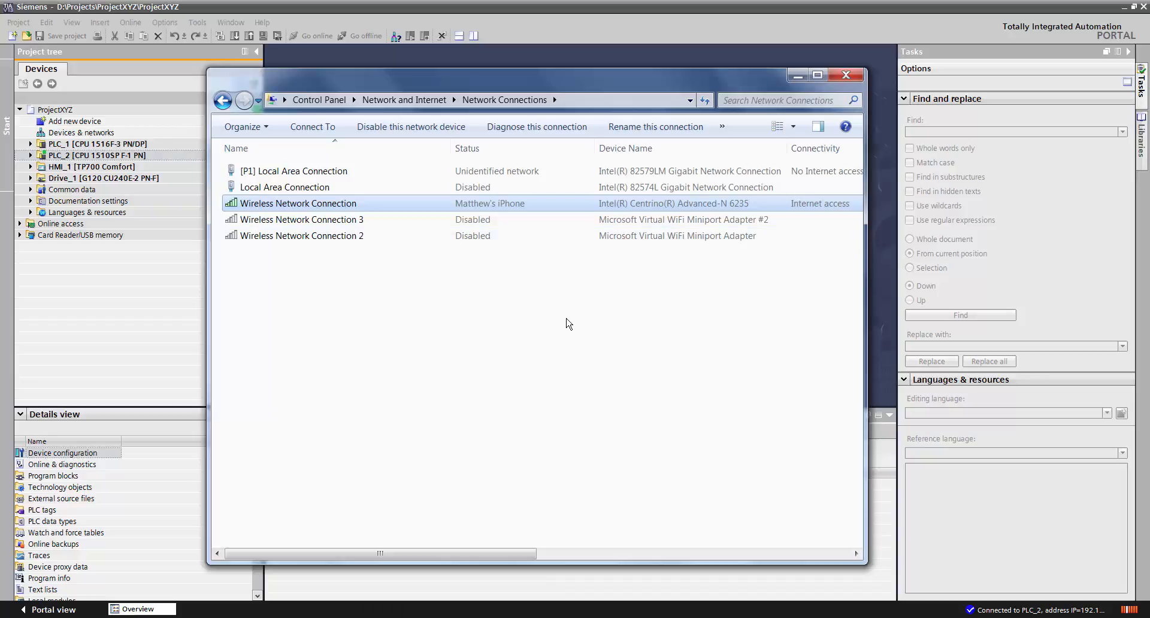
pyautogui.rightClick(475, 201)
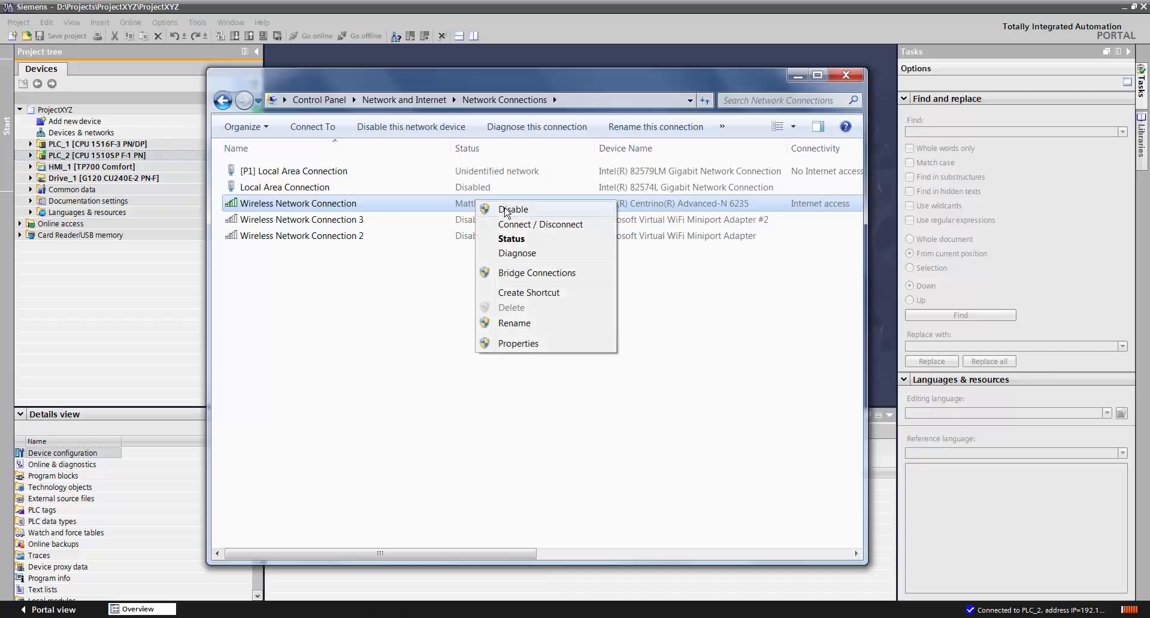
pyautogui.click(499, 208)
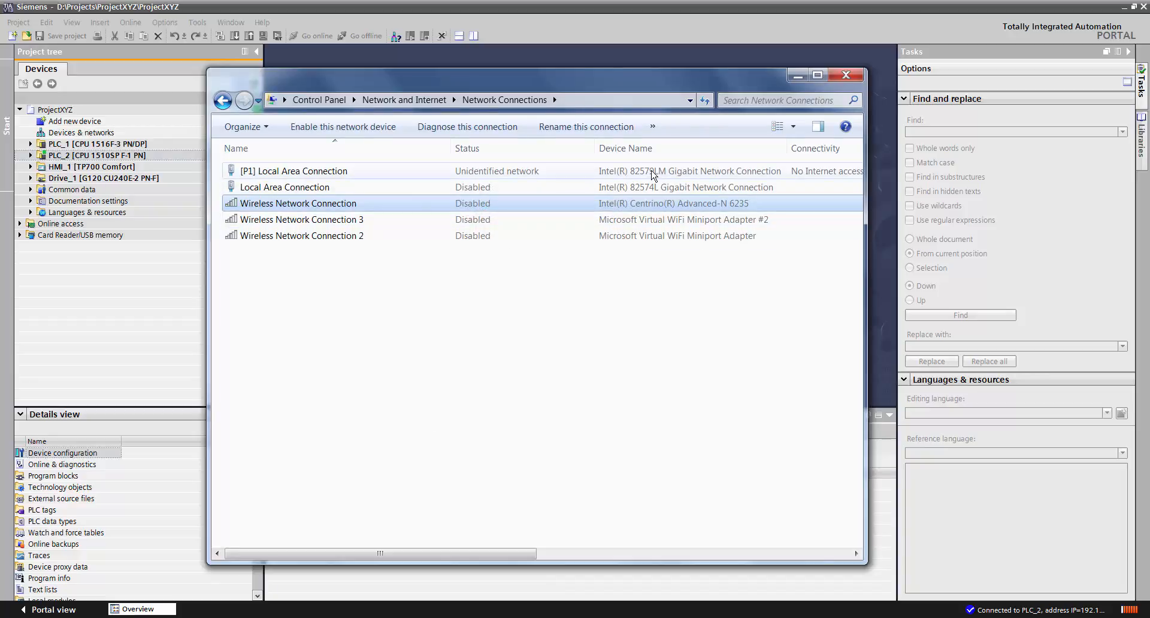
pyautogui.click(691, 174)
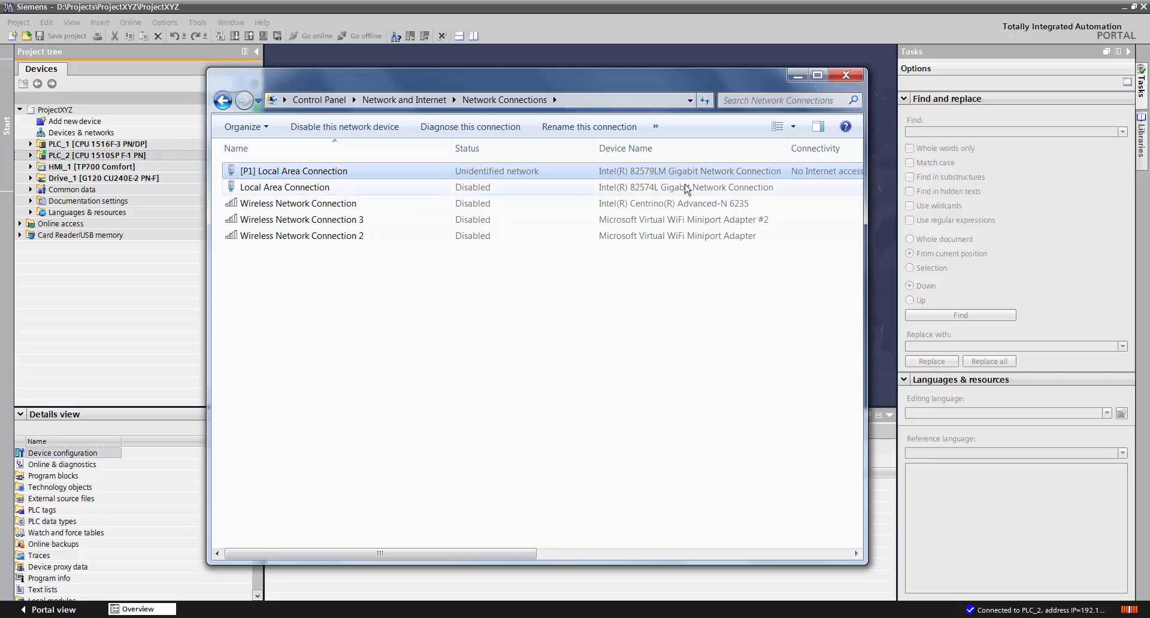
pyautogui.click(846, 75)
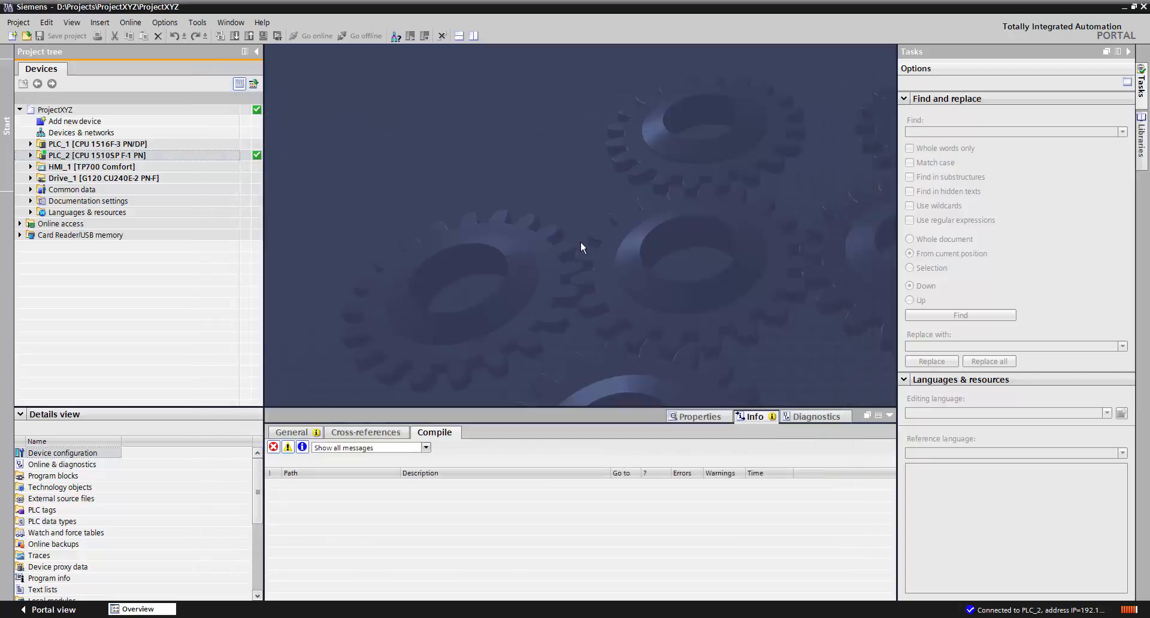